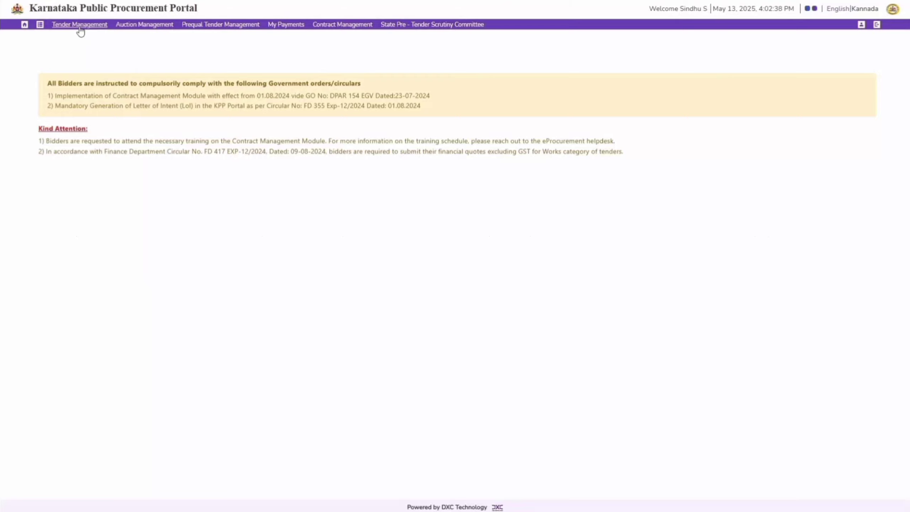
# Step: Open the tender search in Tender Management and set the procuring entity to KPPT - Karnataka Public Procurement Training
pyautogui.click(79, 24)
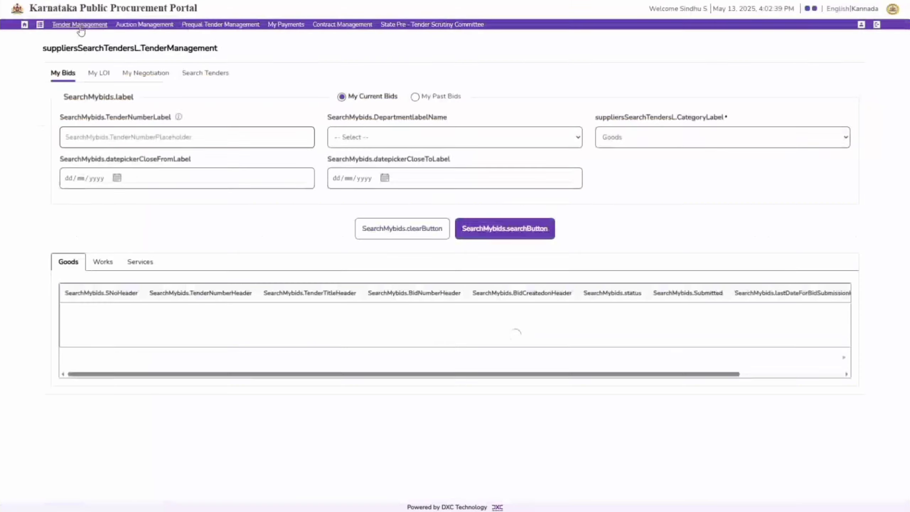
pyautogui.click(207, 74)
pyautogui.click(215, 140)
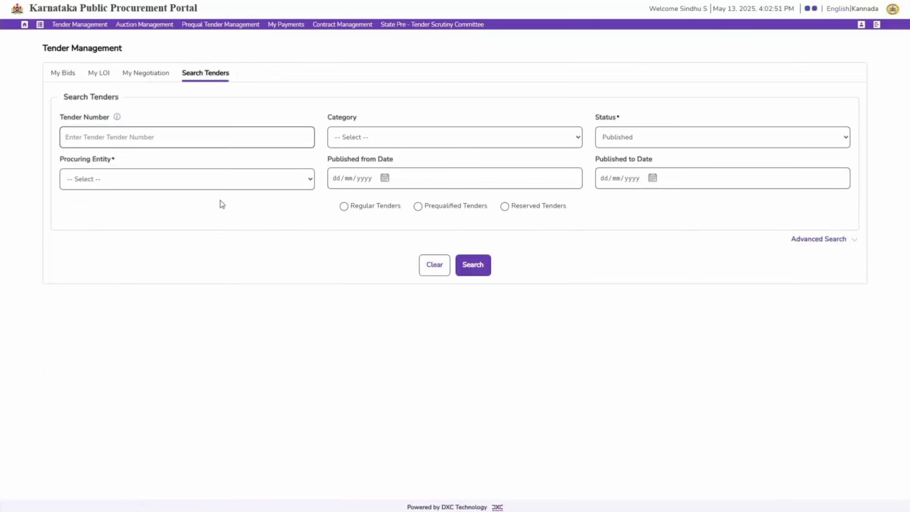
pyautogui.click(207, 181)
pyautogui.write('kppt')
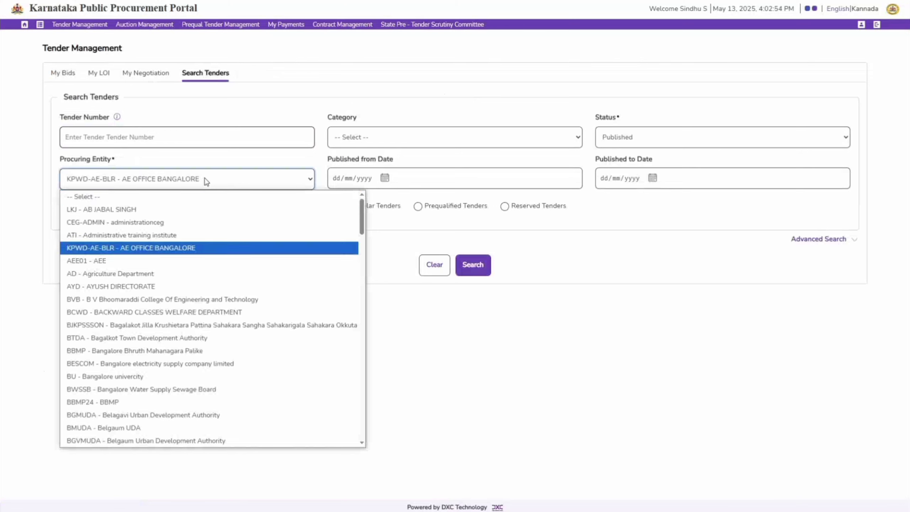
pyautogui.press('Return')
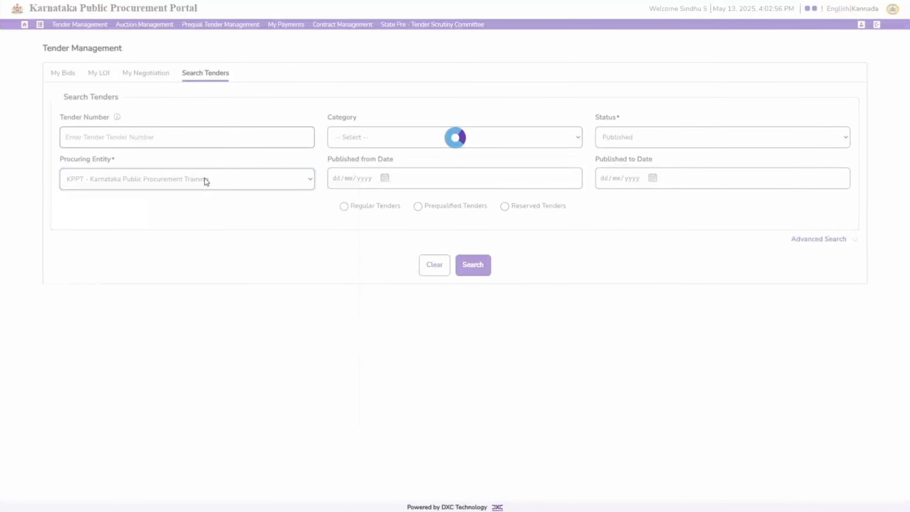
# Step: Search for published tenders in the Works category with tender number KPPT/2025-26/SS/WORK_INDENT7003
pyautogui.click(411, 141)
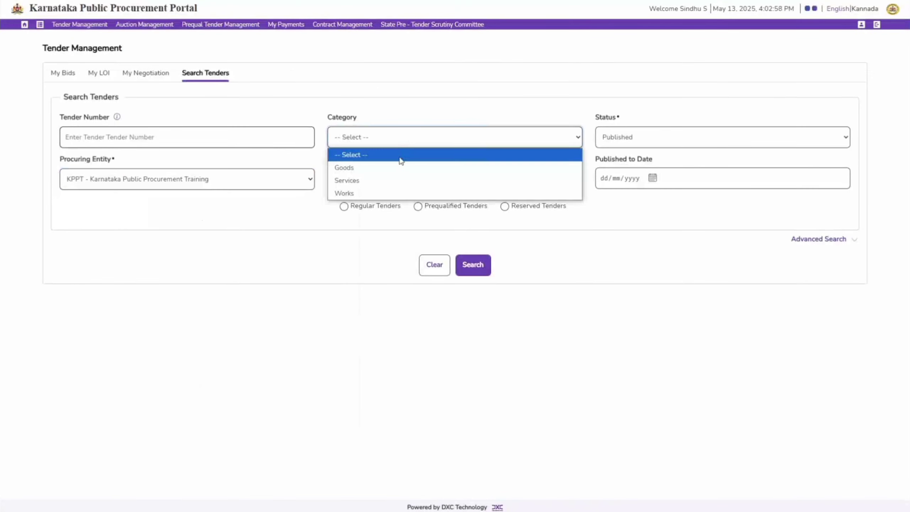
pyautogui.click(394, 197)
pyautogui.click(261, 138)
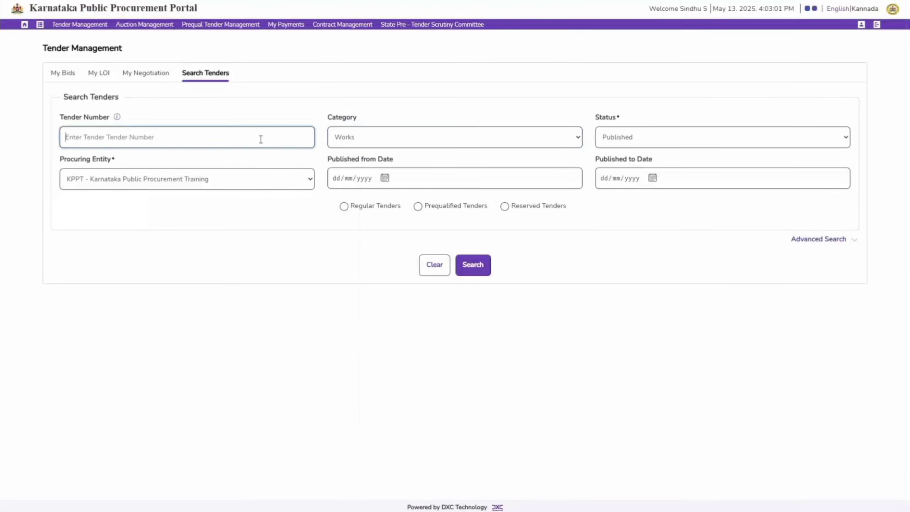
pyautogui.write('KPPT/2025-26/SS/WORK_')
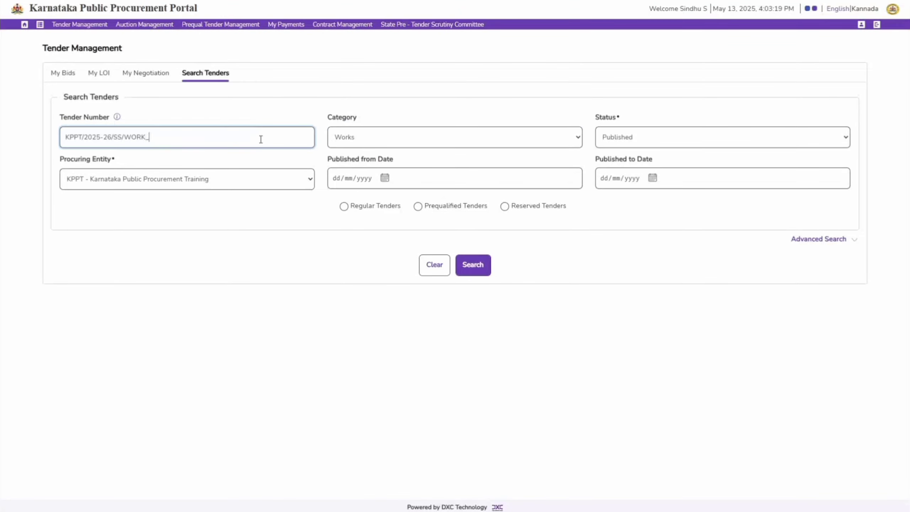
pyautogui.write('INDENT7003')
pyautogui.click(479, 267)
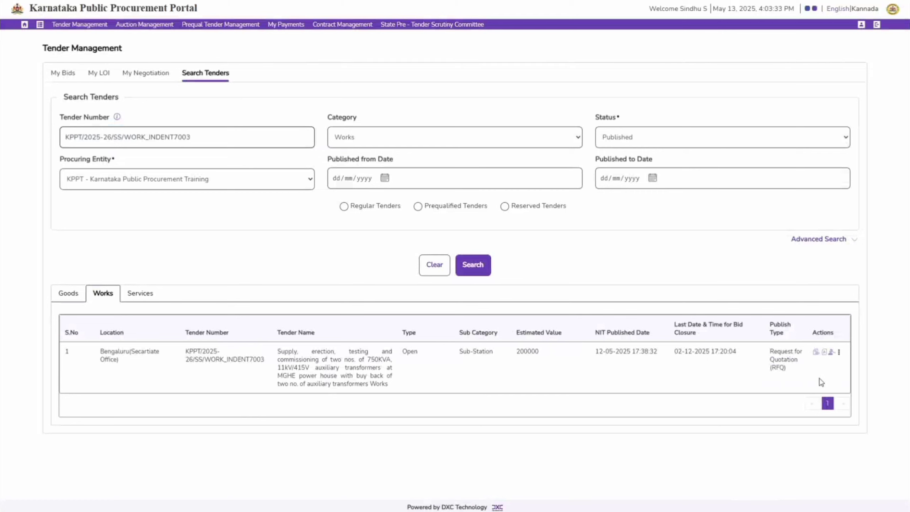
# Step: Review the found tender's details through to the uploaded documents, generate its PDF, and return to the search results
pyautogui.click(815, 352)
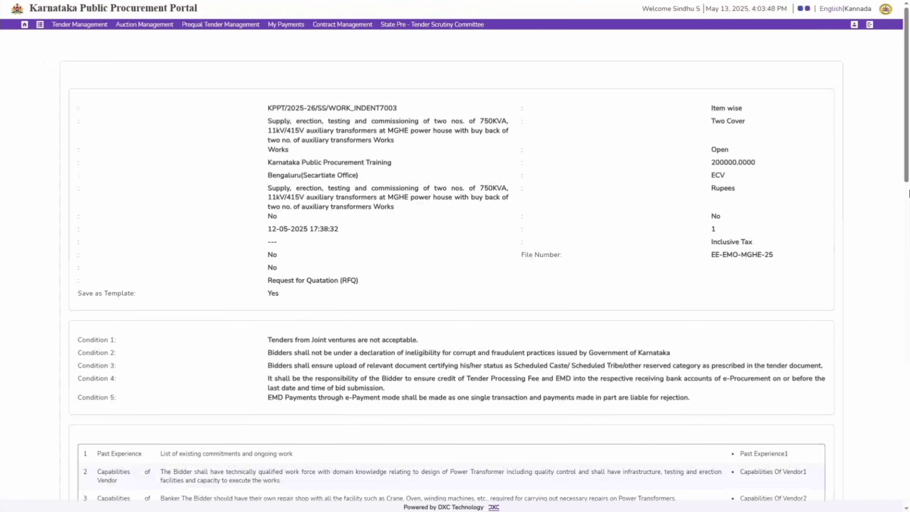
pyautogui.moveTo(907, 61); pyautogui.dragTo(734, 506)
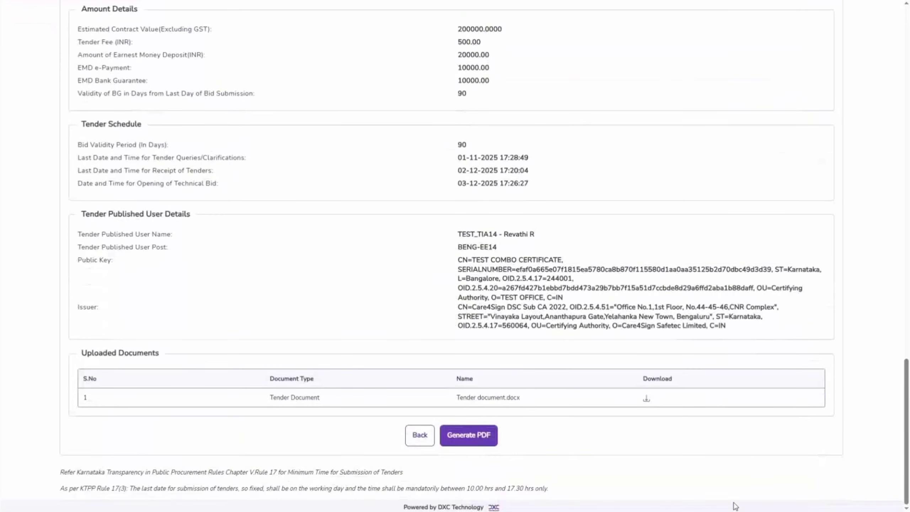
pyautogui.click(486, 440)
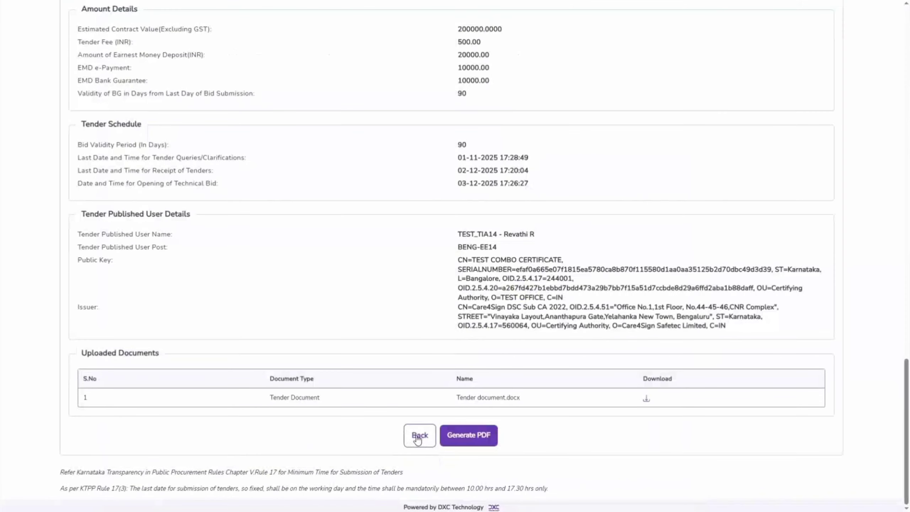
pyautogui.click(420, 436)
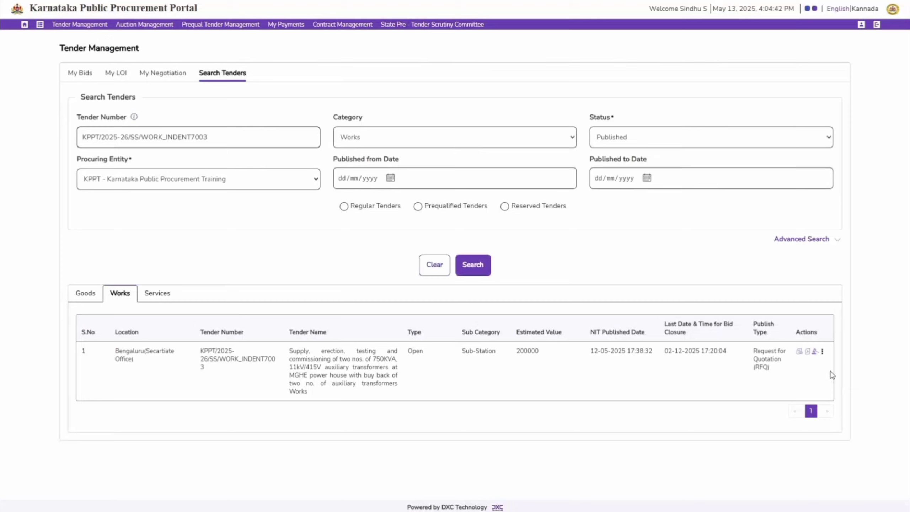
# Step: Start a query submission for the tender, entering document name "Tender Document" and page number 5
pyautogui.click(824, 354)
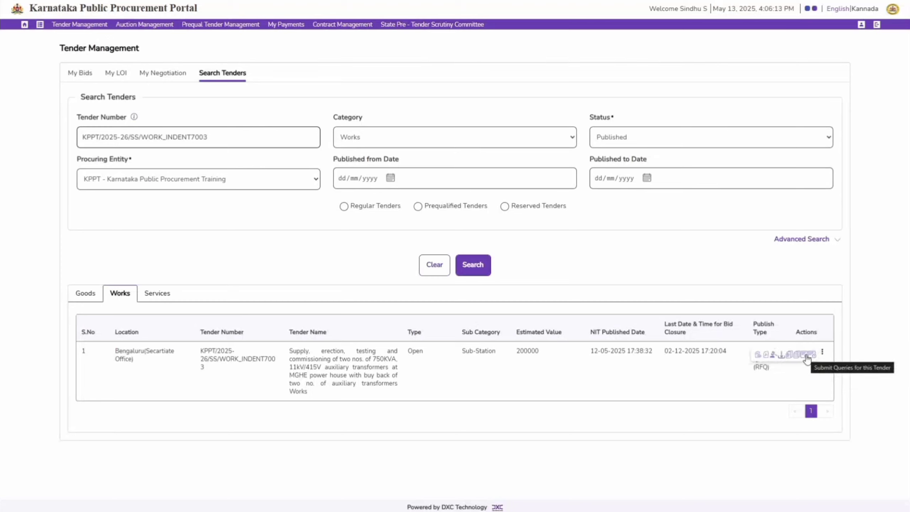
pyautogui.click(806, 356)
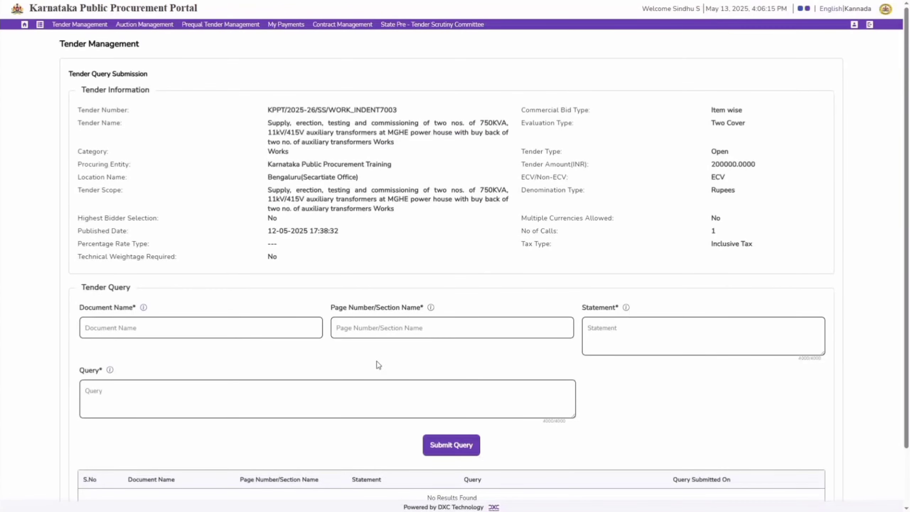
pyautogui.click(272, 328)
pyautogui.write('Te')
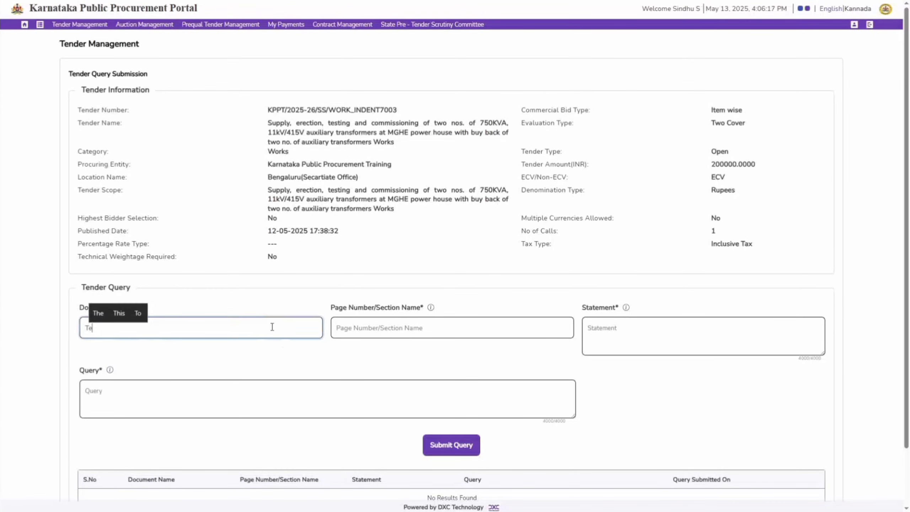
pyautogui.write('nder Document')
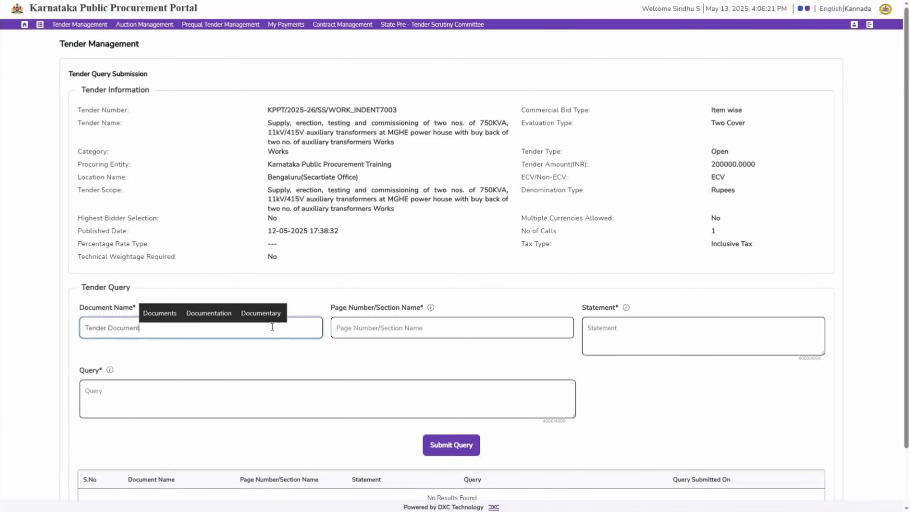
pyautogui.click(377, 329)
pyautogui.write('5')
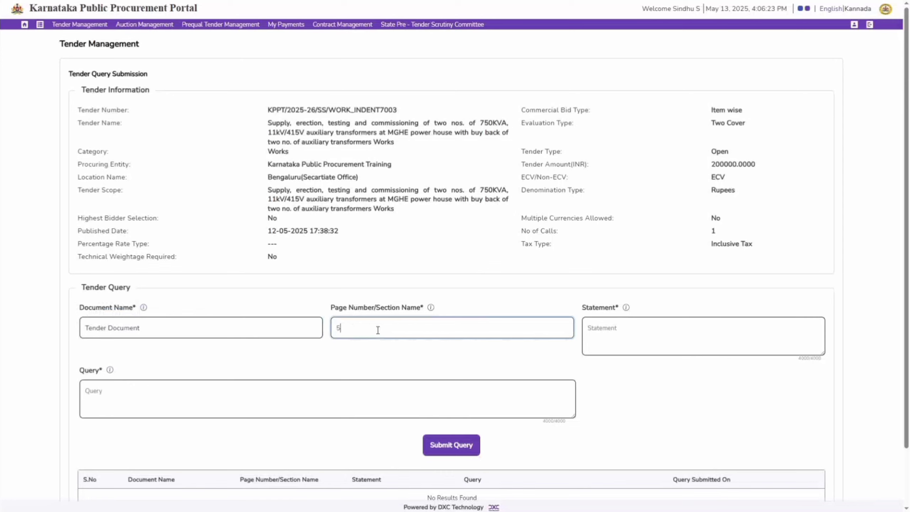
# Step: Enter the statement "EMD related" and the query "EMD part payment and BG amount", submit the query, and return to the search results
pyautogui.click(679, 339)
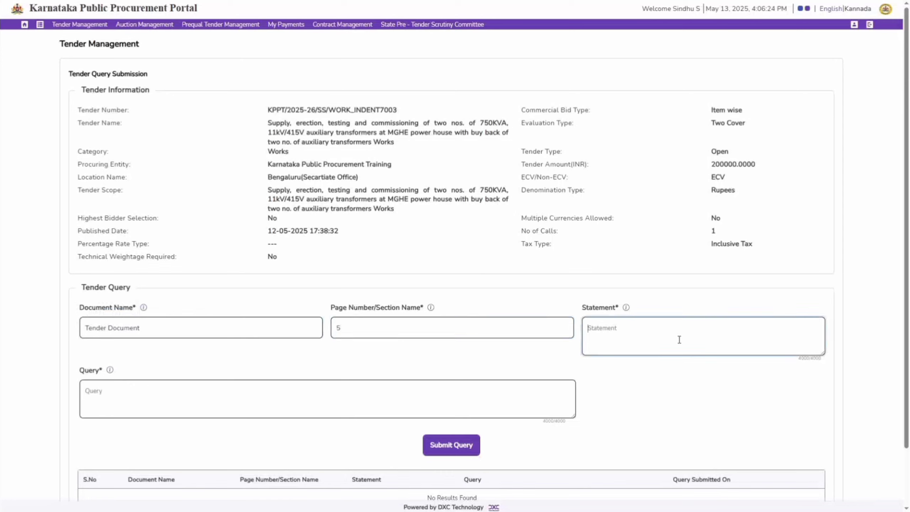
pyautogui.write('EMD related')
pyautogui.click(267, 402)
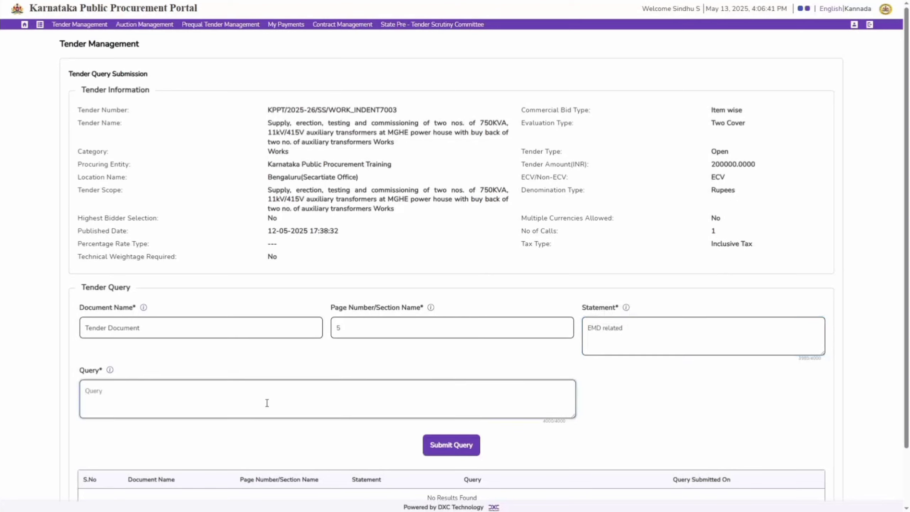
pyautogui.write('EMD p')
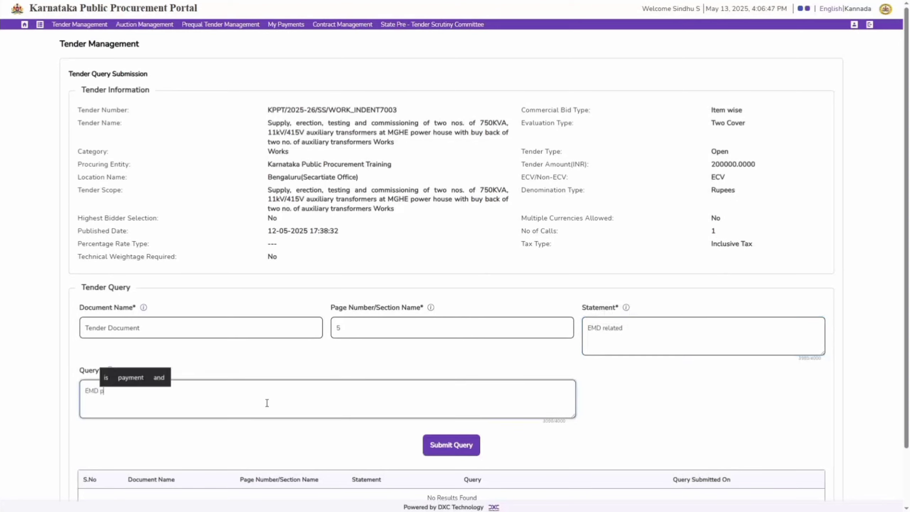
pyautogui.write('art payment a')
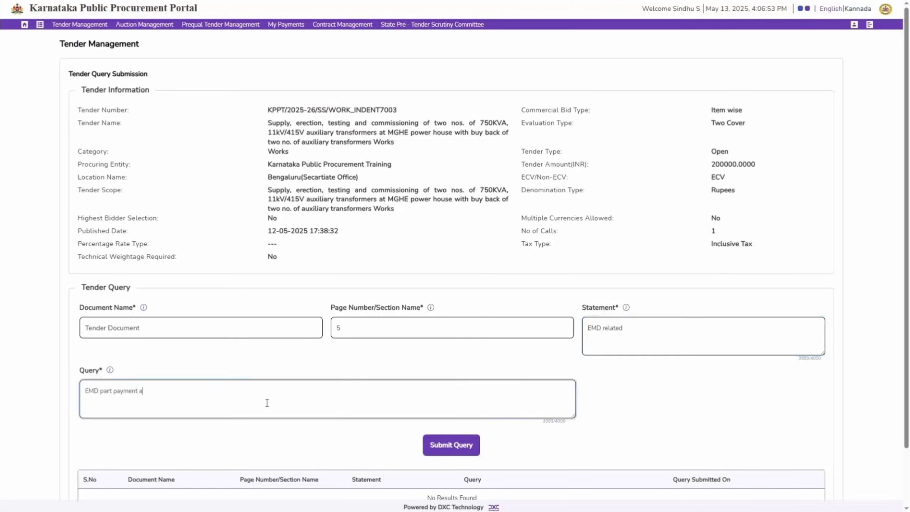
pyautogui.write('nd BG amount')
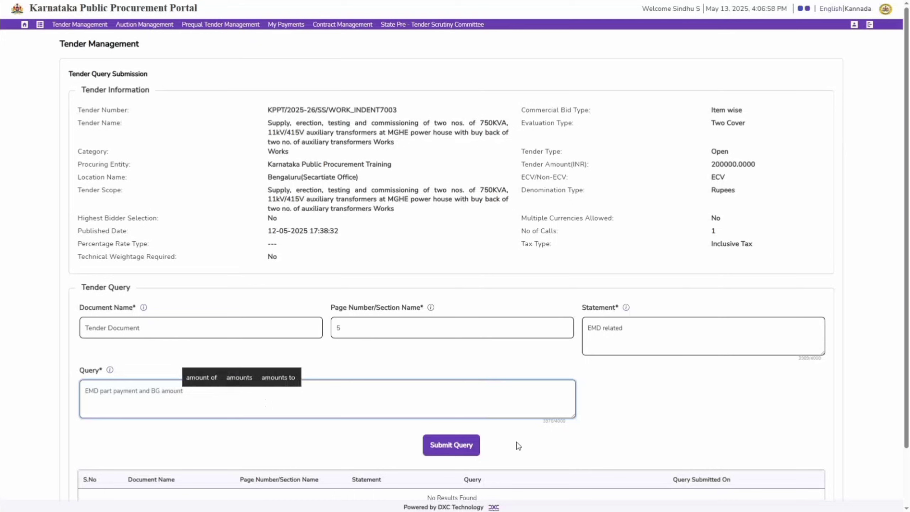
pyautogui.click(439, 454)
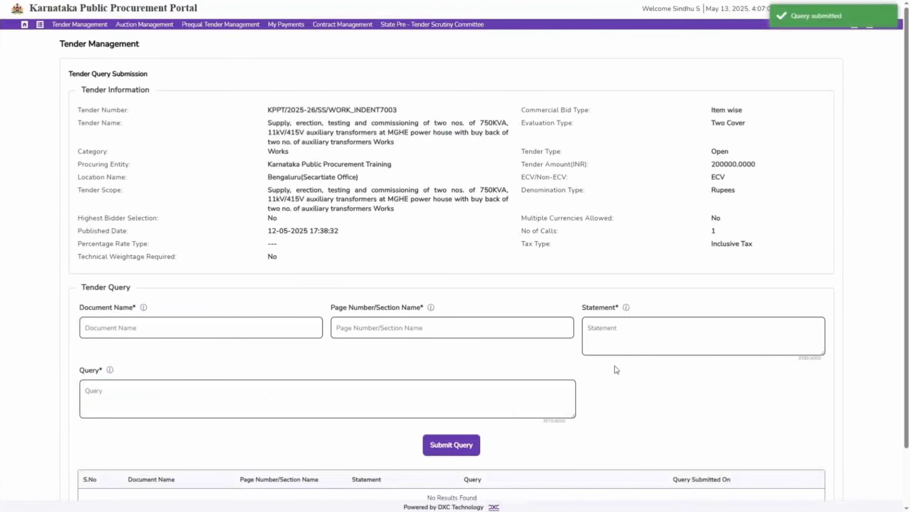
pyautogui.scroll(-2, 623, 365)
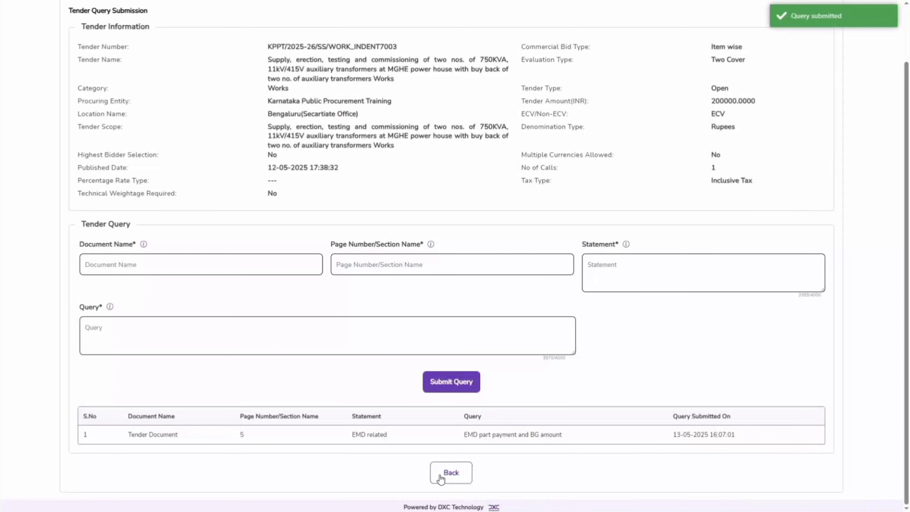
pyautogui.click(452, 472)
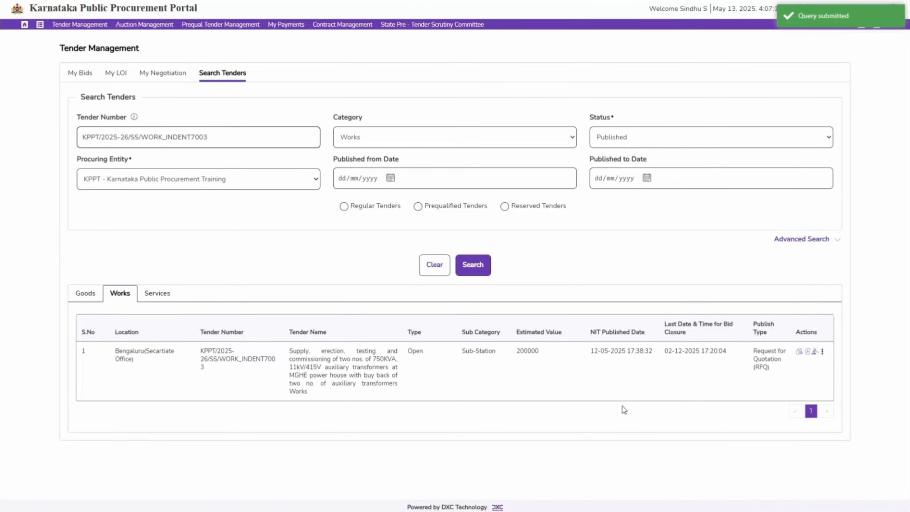
# Step: View the tender's query responses page with its options to view and download all queries, and return to the search results
pyautogui.click(823, 355)
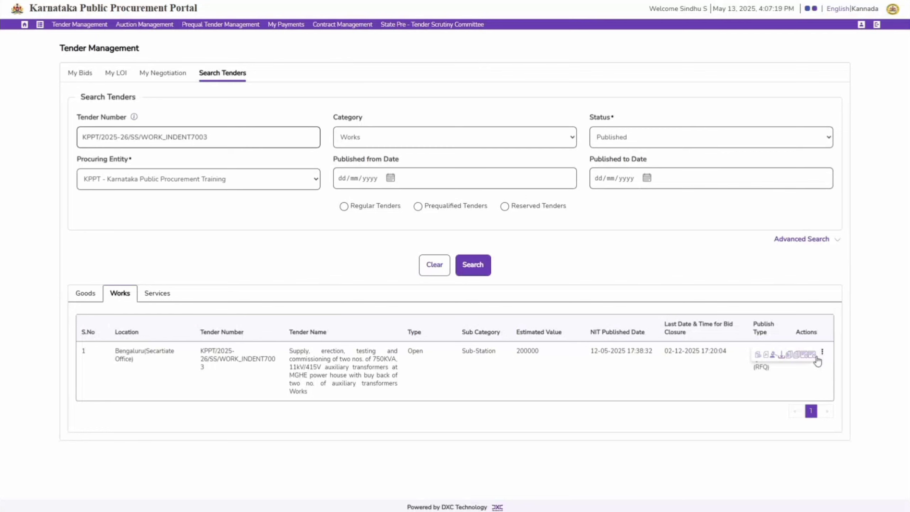
pyautogui.click(814, 356)
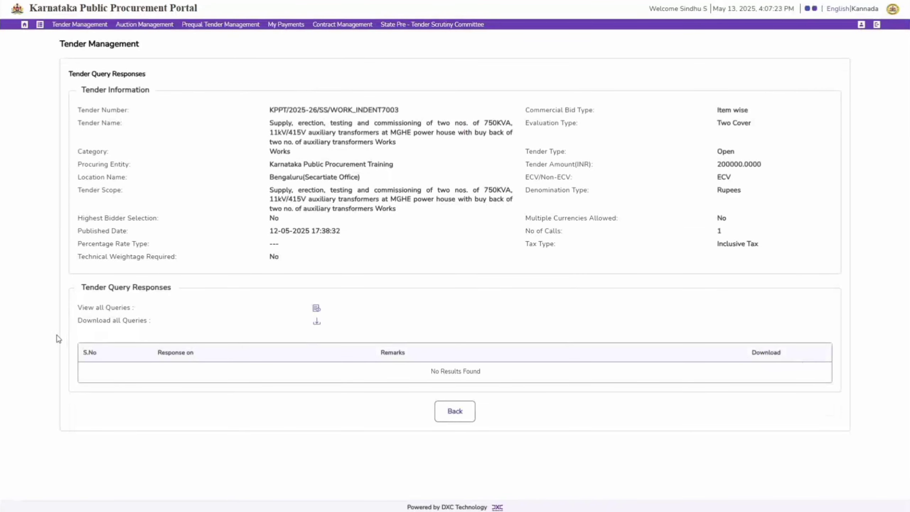
pyautogui.moveTo(77, 308); pyautogui.dragTo(136, 317)
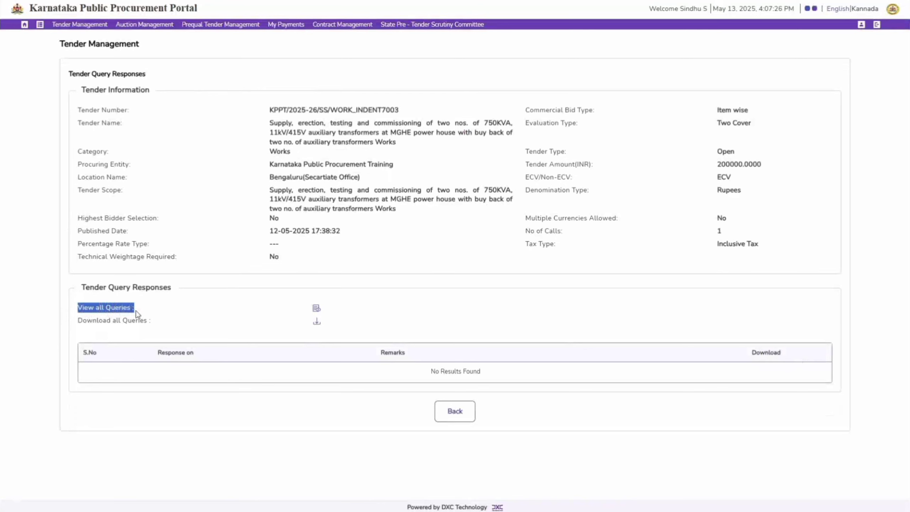
pyautogui.moveTo(68, 323); pyautogui.dragTo(151, 325)
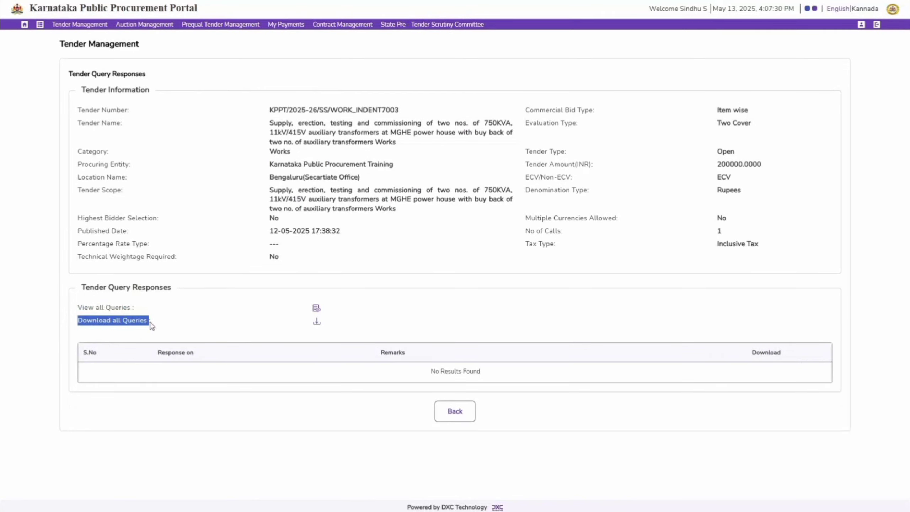
pyautogui.click(445, 416)
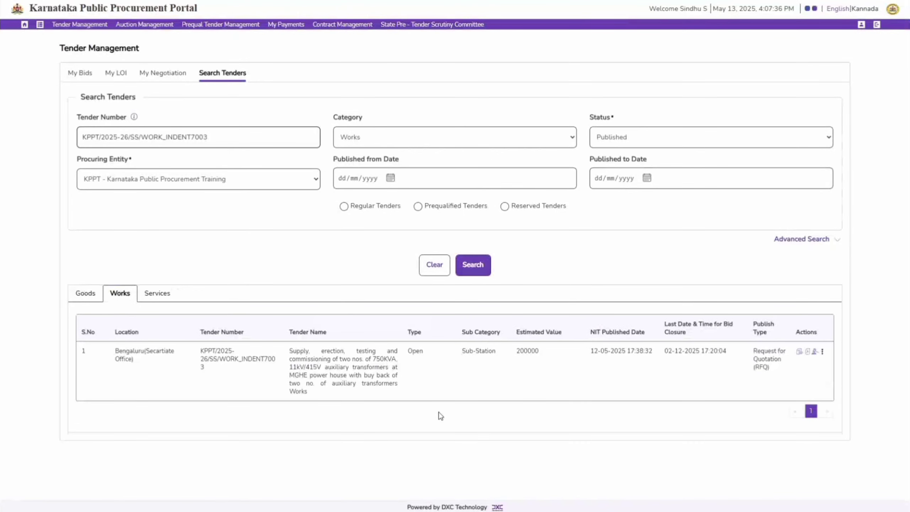
# Step: View the addendums list for the tender and return to the search results
pyautogui.click(823, 354)
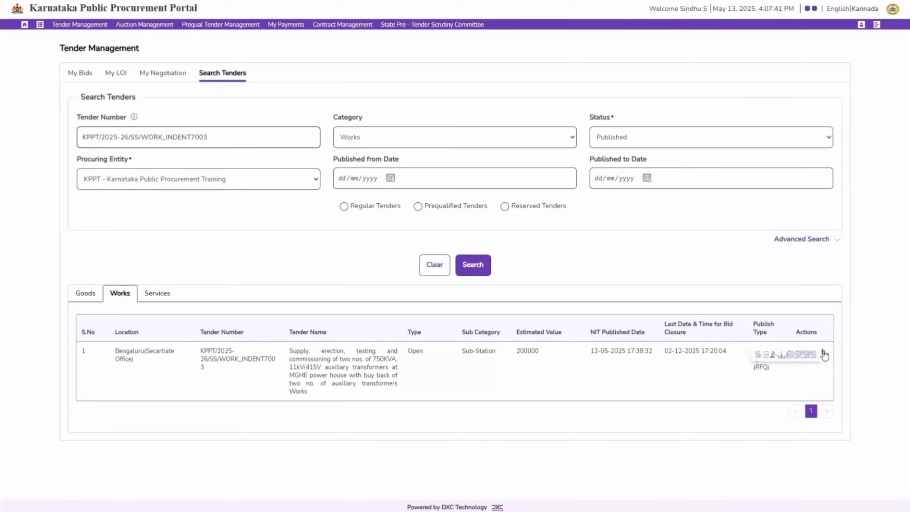
pyautogui.click(790, 358)
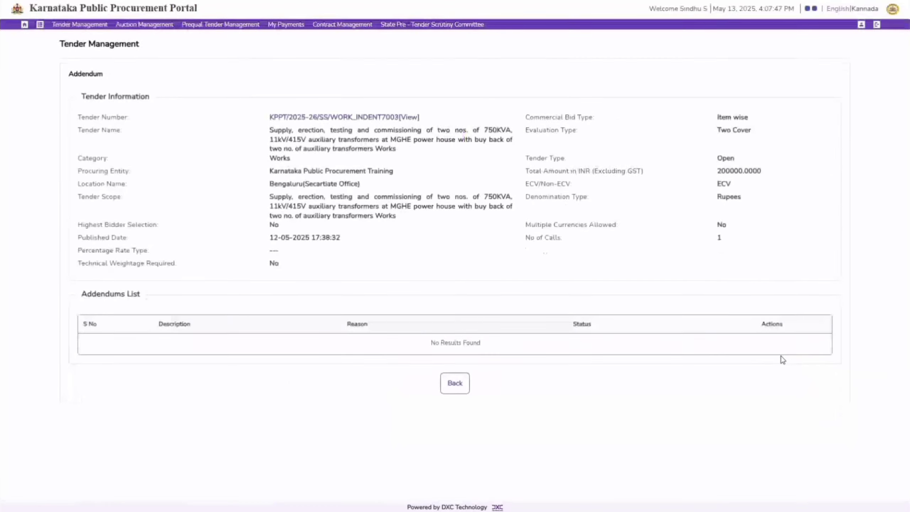
pyautogui.click(453, 382)
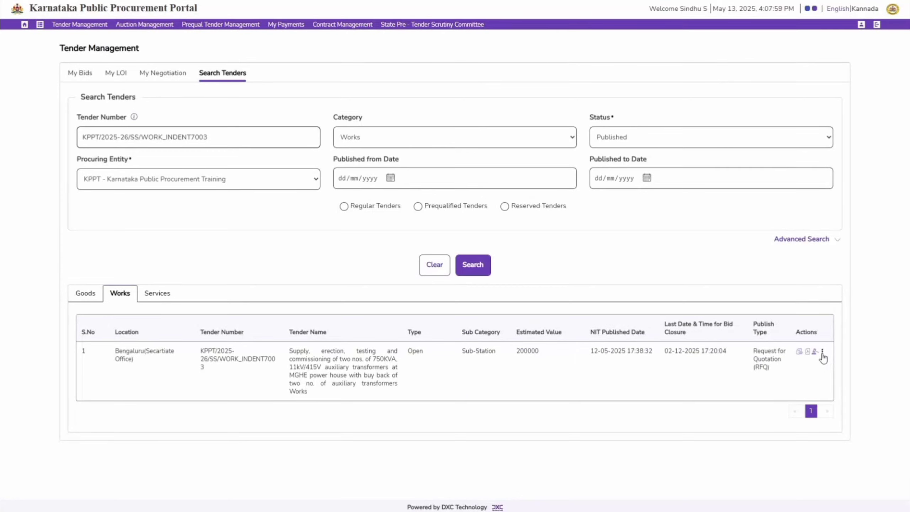
# Step: View the corrigendums list for the tender and return to the search results
pyautogui.click(823, 354)
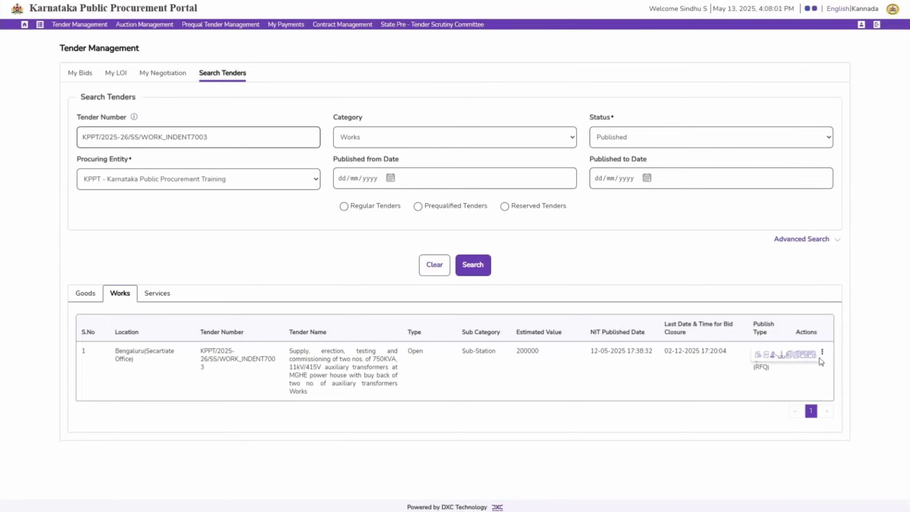
pyautogui.click(799, 356)
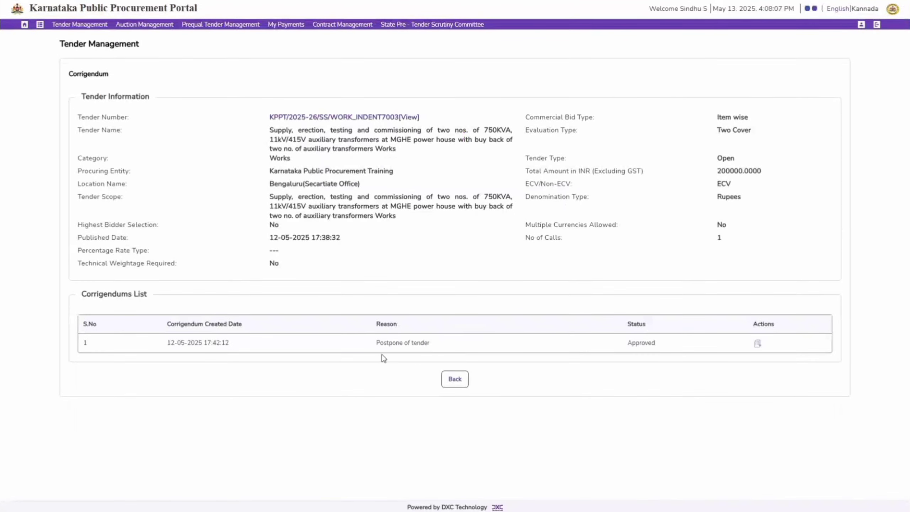
pyautogui.click(454, 378)
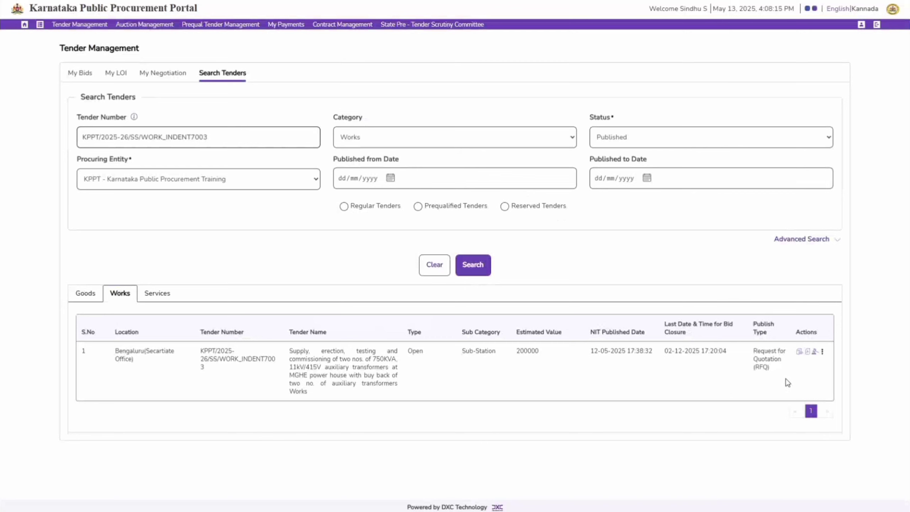
# Step: Open the bid submission page for the tender to access its actions for bid submission
pyautogui.click(814, 353)
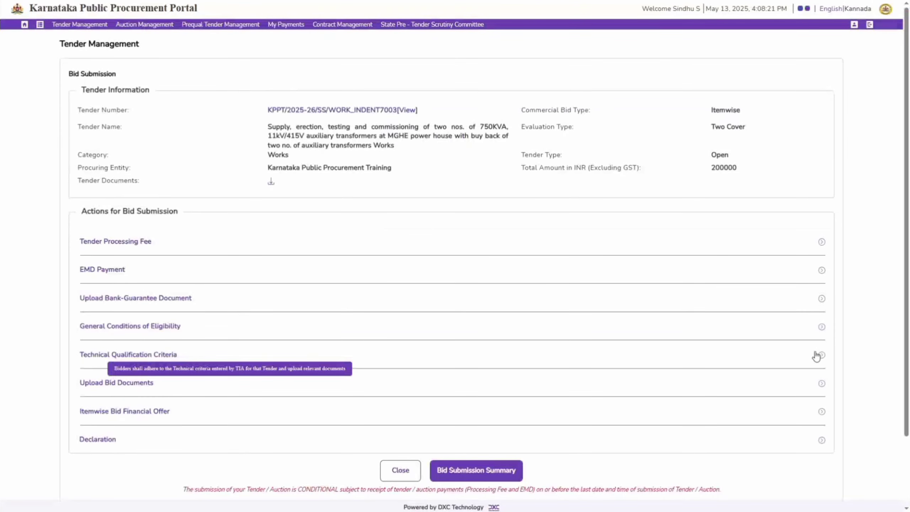
pyautogui.moveTo(69, 75); pyautogui.dragTo(110, 81)
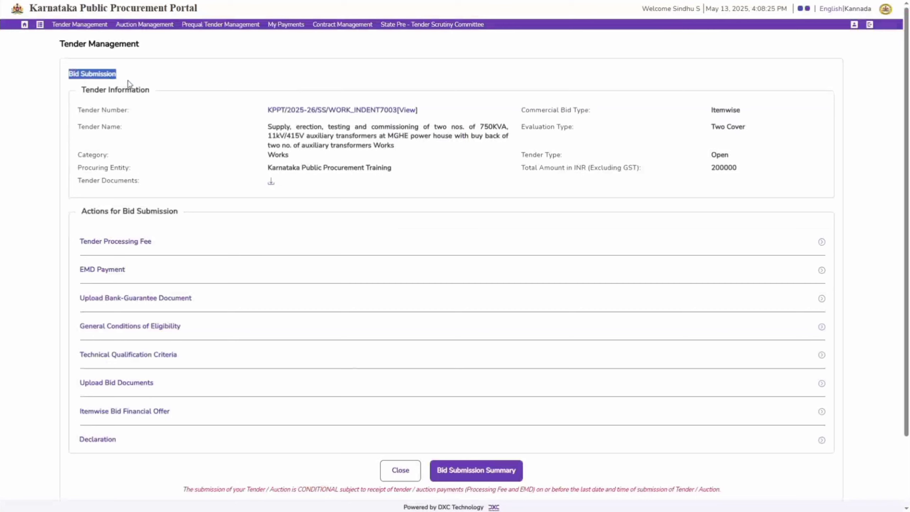
pyautogui.click(176, 84)
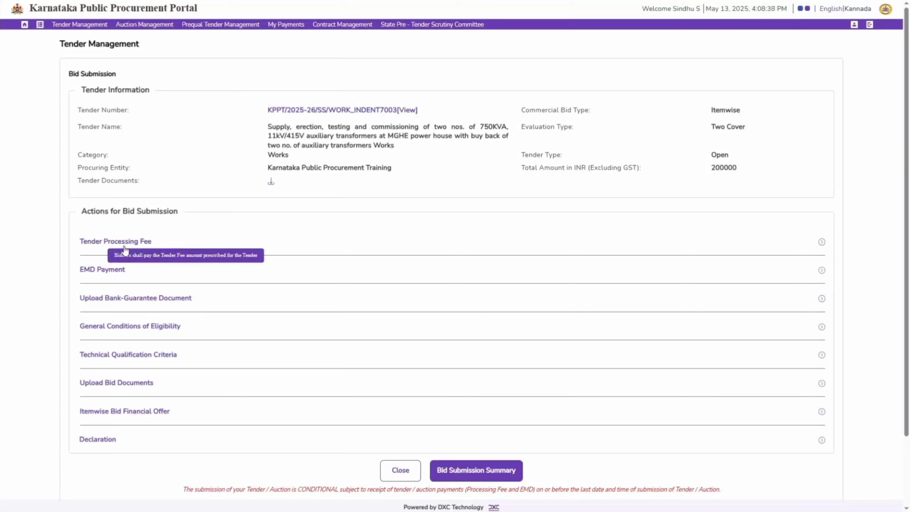
# Step: Pay the tender processing fee through Net Banking, reviewing the charge-back terms and agreeing to continue with the payment
pyautogui.click(104, 245)
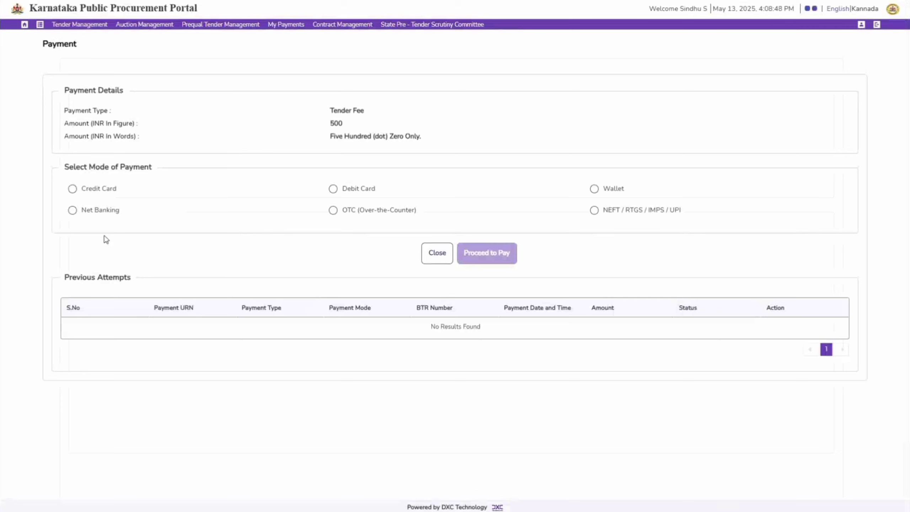
pyautogui.click(107, 212)
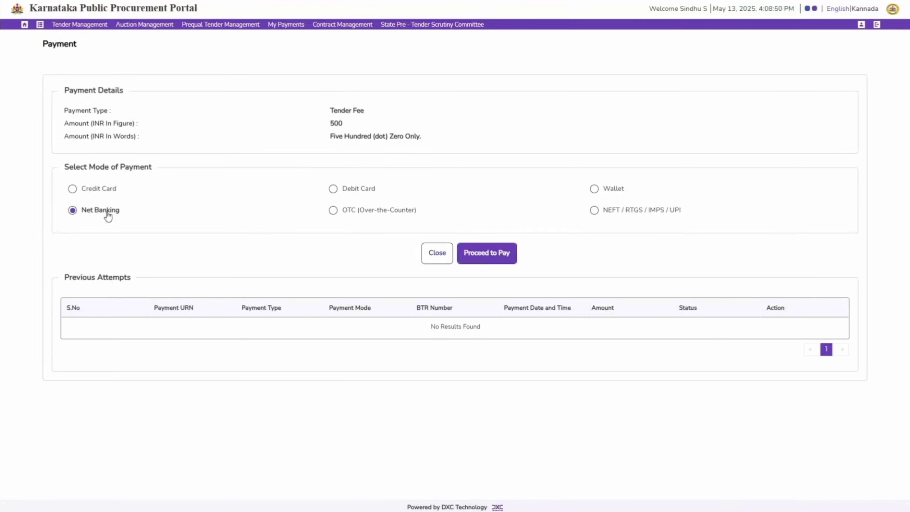
pyautogui.click(493, 254)
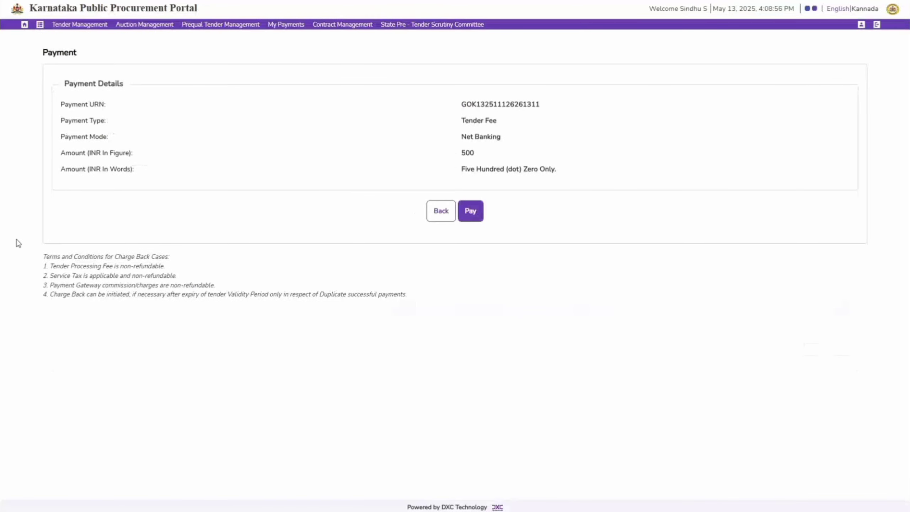
pyautogui.moveTo(21, 252); pyautogui.dragTo(417, 302)
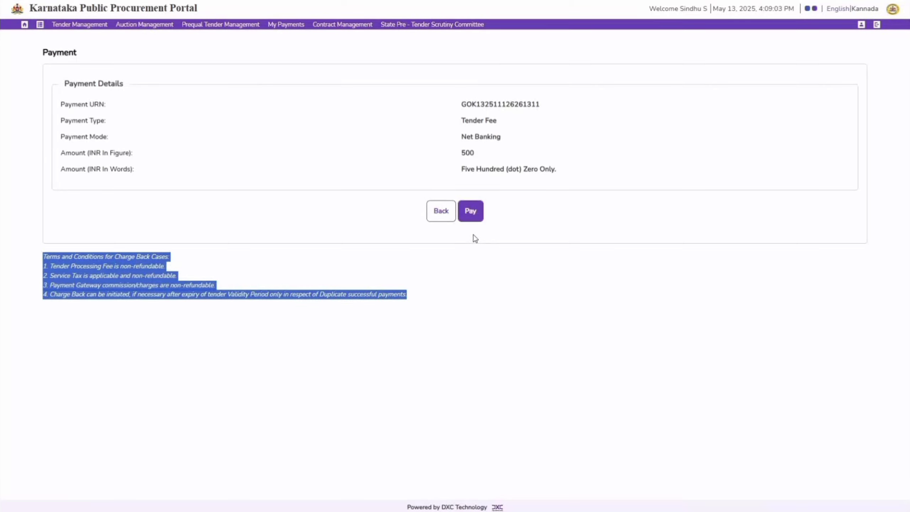
pyautogui.click(474, 216)
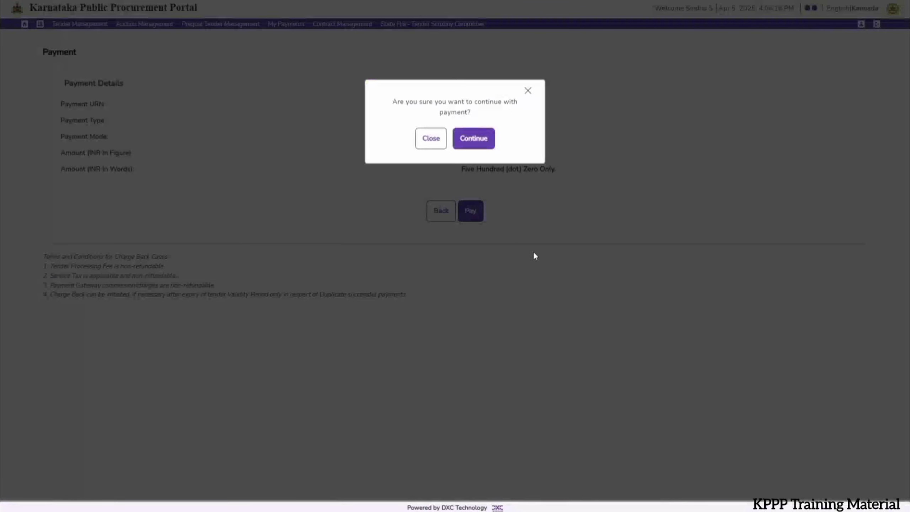
pyautogui.click(486, 148)
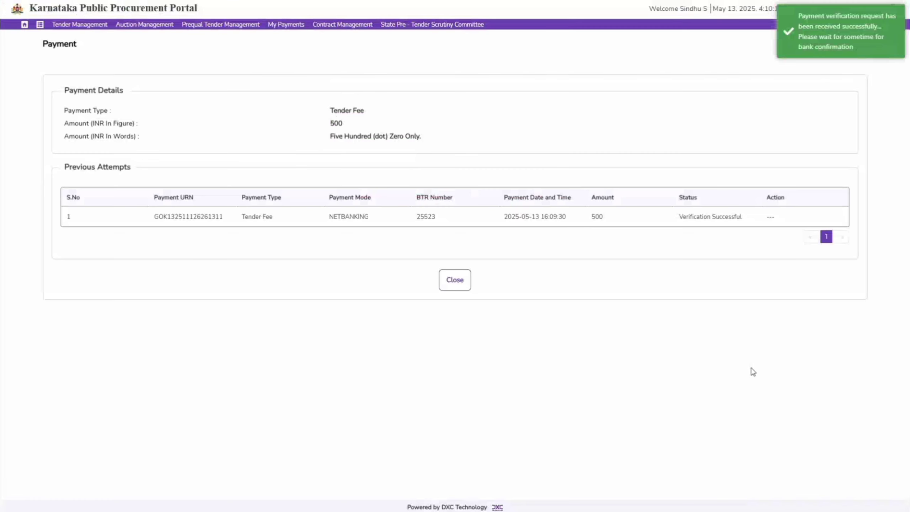
# Step: Check the verification status of the tender fee payment and return to the bid submission actions
pyautogui.moveTo(678, 216); pyautogui.dragTo(745, 218)
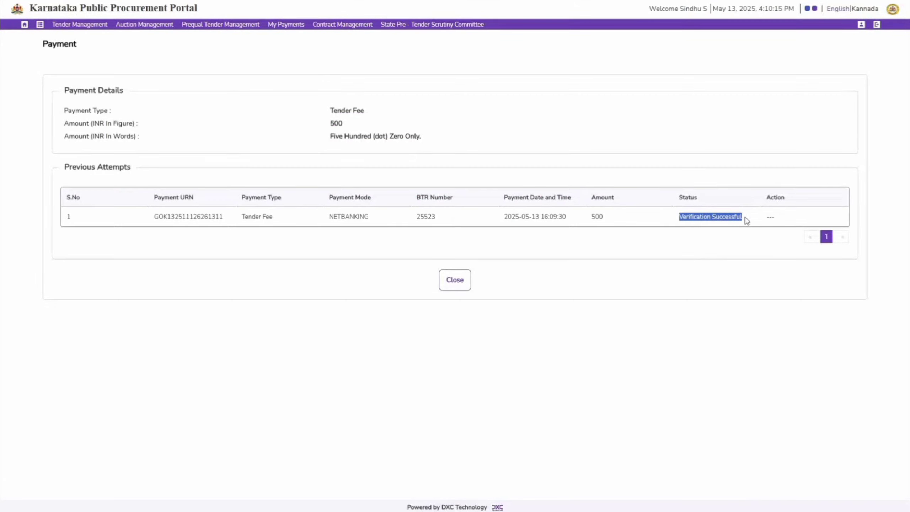
pyautogui.click(653, 331)
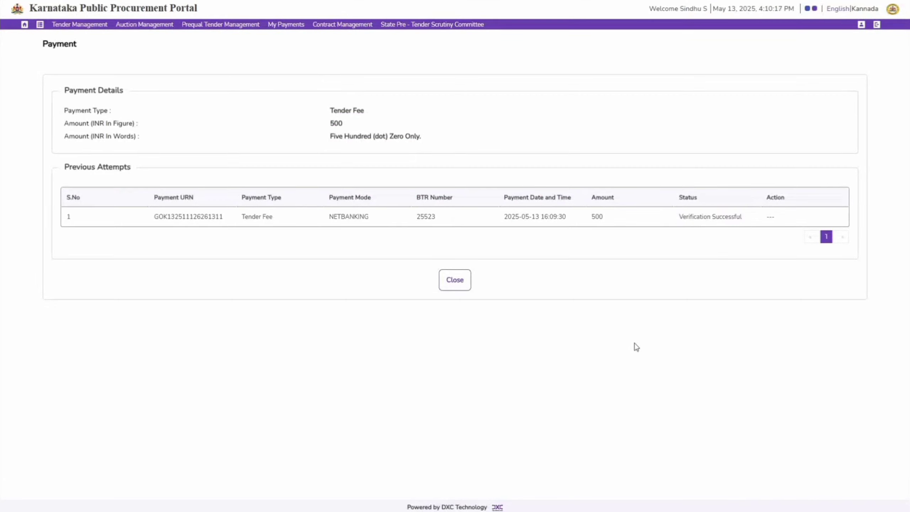
pyautogui.click(464, 287)
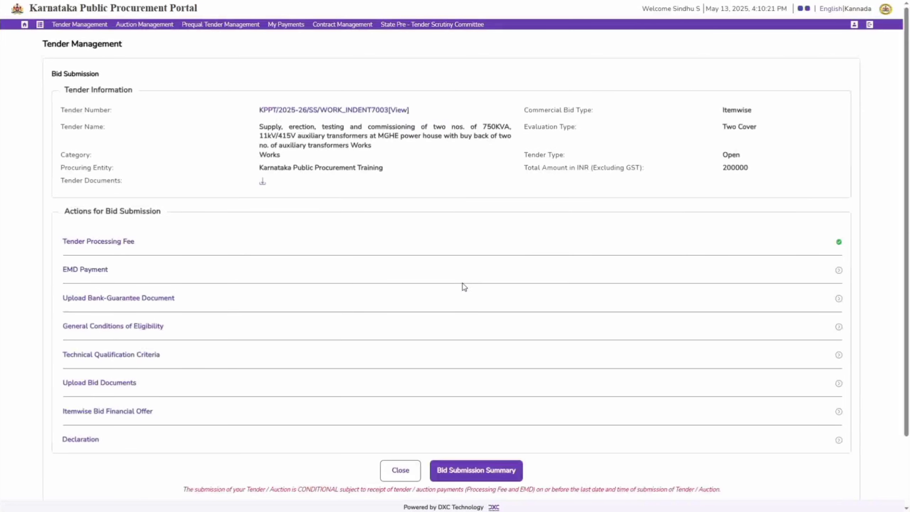
# Step: Start the EMD payment through Net Banking and set the EMD e-payment amount to 15000
pyautogui.moveTo(102, 274)
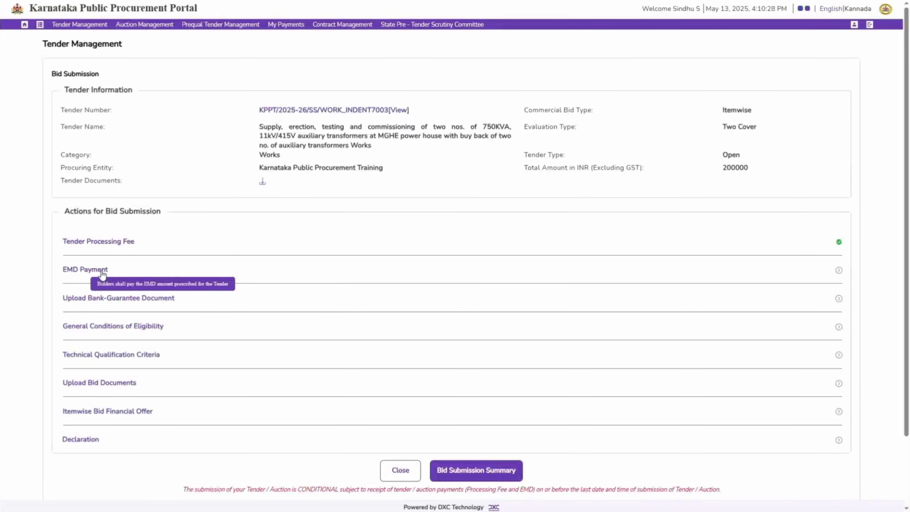
pyautogui.click(102, 274)
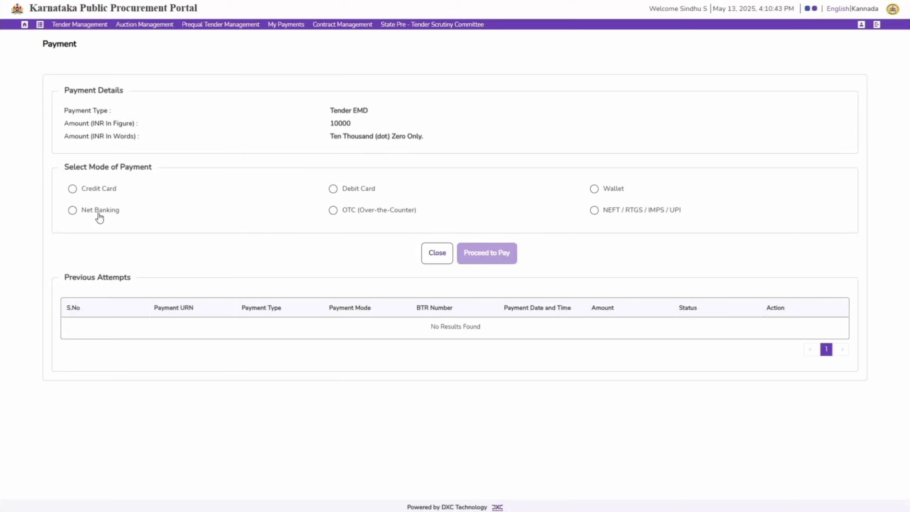
pyautogui.click(99, 214)
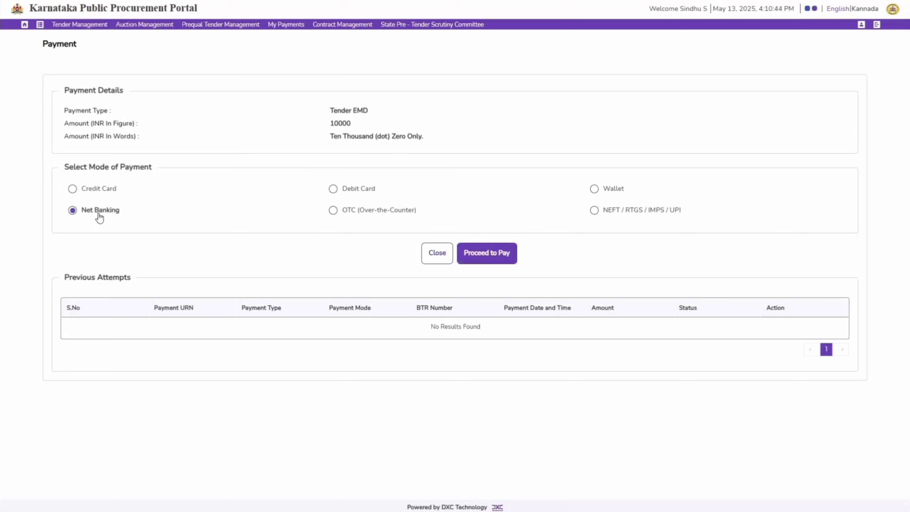
pyautogui.click(492, 258)
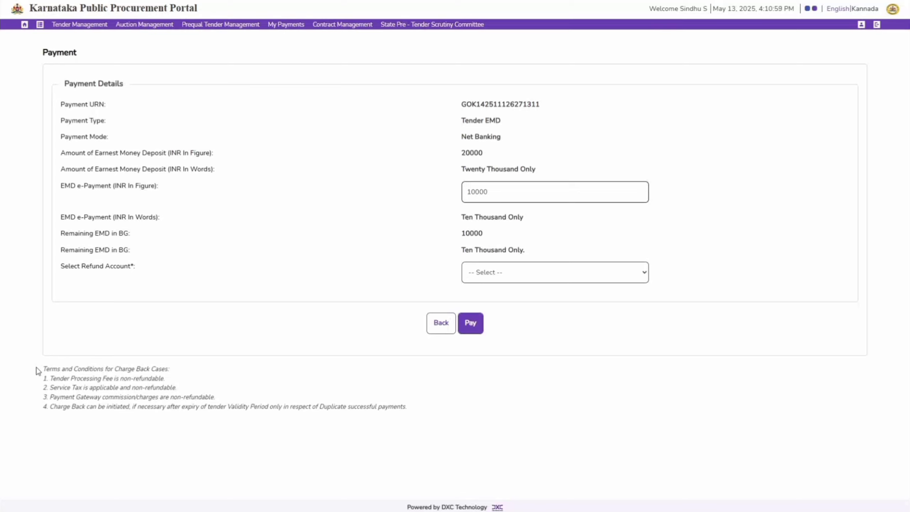
pyautogui.write('15000')
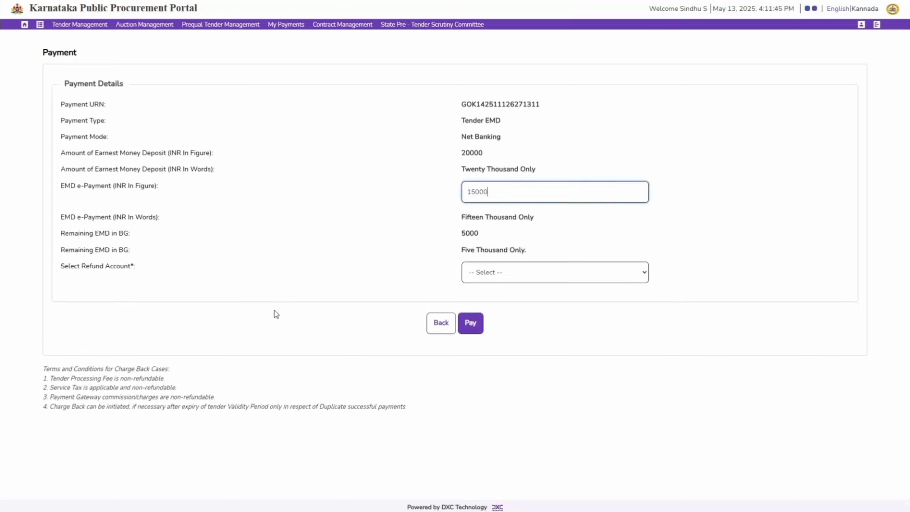
pyautogui.click(589, 377)
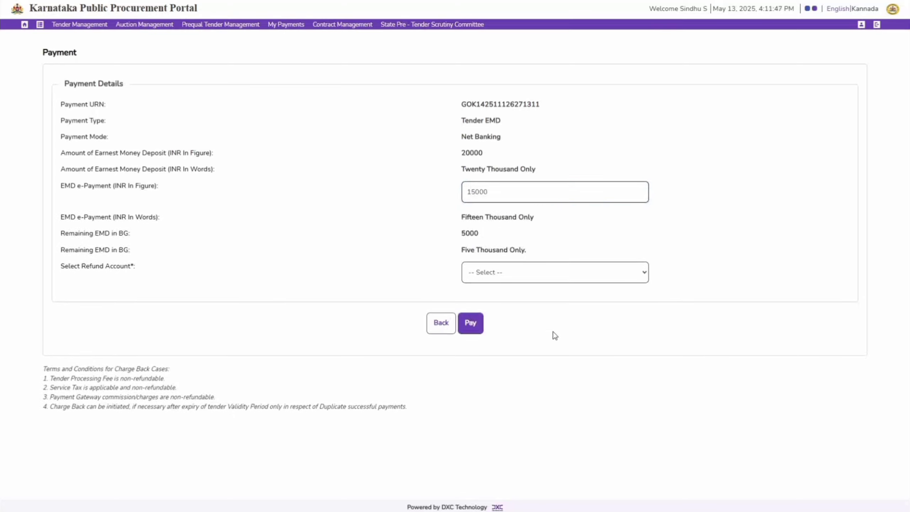
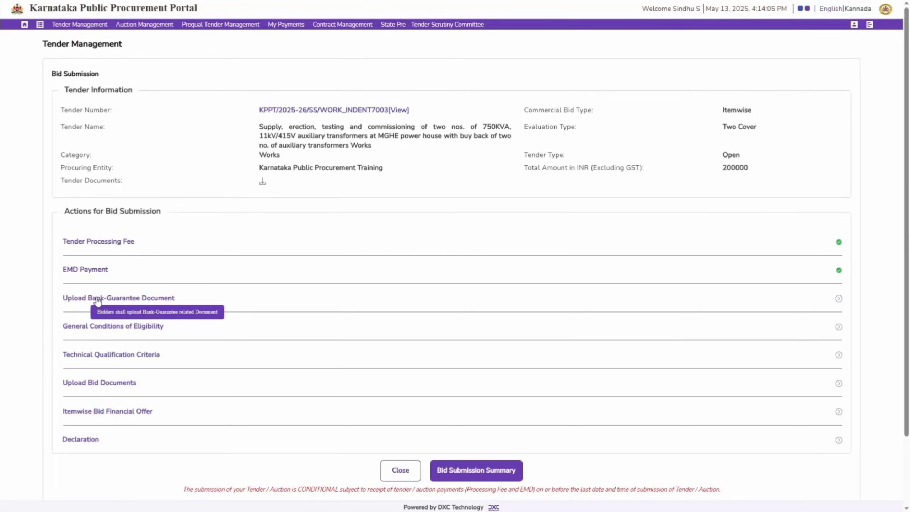
# Step: Upload the BANK GUARANTEE file as the tender's bank guarantee document and continue back to the bid submission actions
pyautogui.click(97, 299)
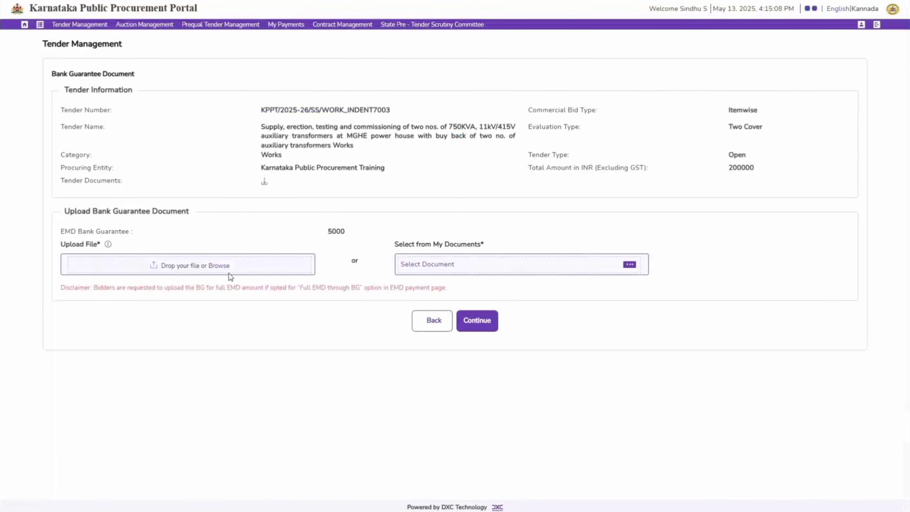
pyautogui.click(228, 266)
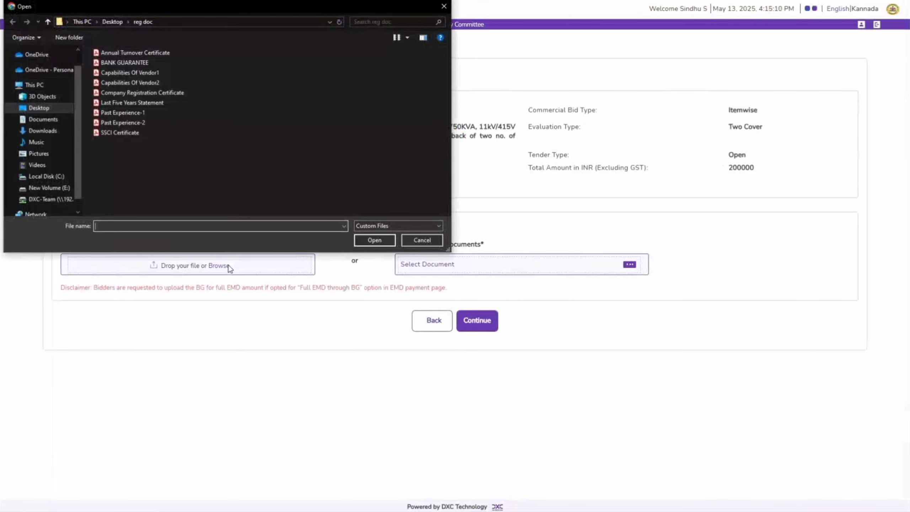
pyautogui.click(131, 63)
pyautogui.click(371, 240)
pyautogui.moveTo(61, 288); pyautogui.dragTo(448, 288)
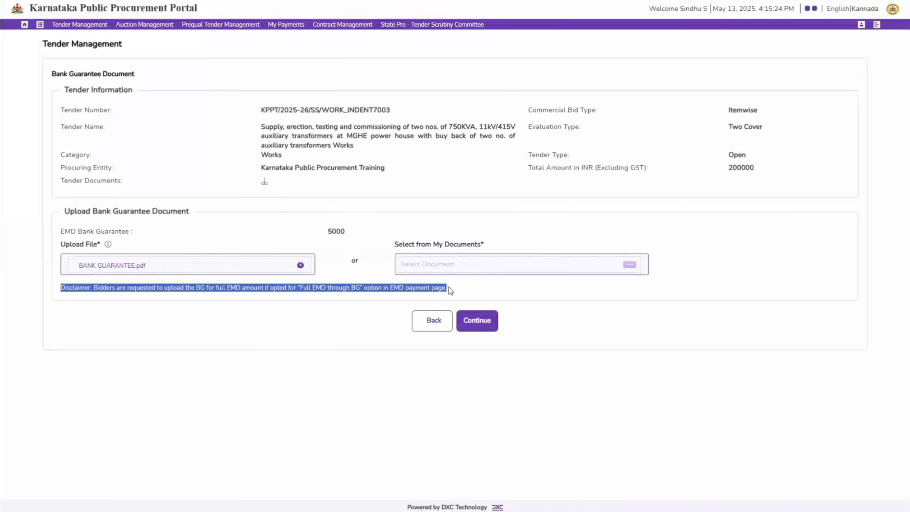
pyautogui.click(628, 297)
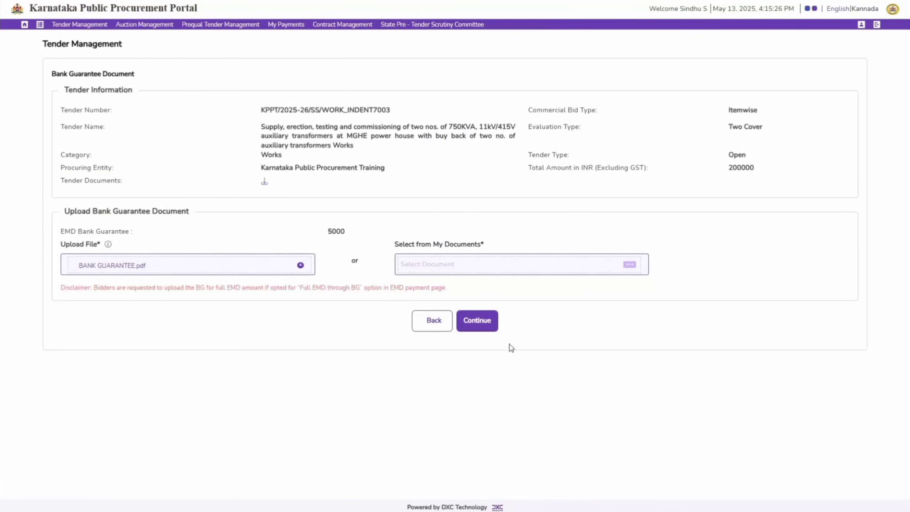
pyautogui.click(489, 325)
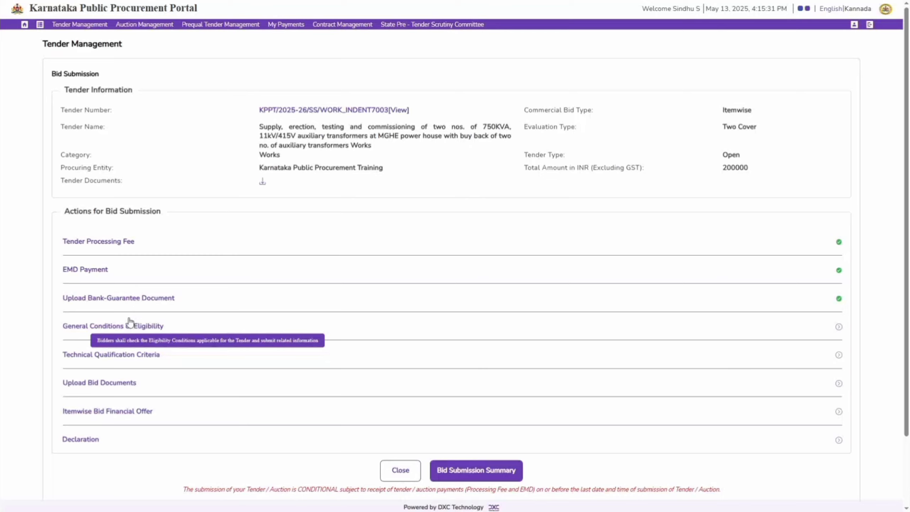
# Step: Open the General Conditions of Eligibility and set compliance to Yes for the joint ventures criterion
pyautogui.click(113, 326)
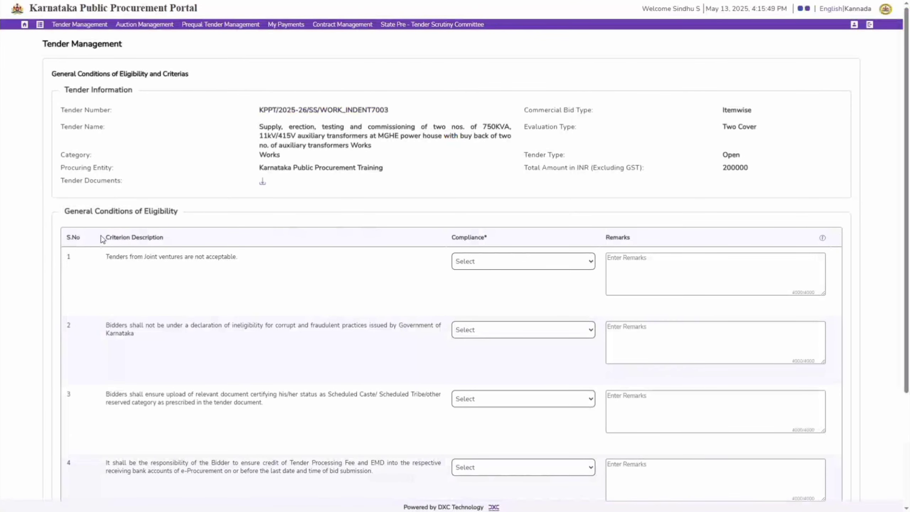
pyautogui.moveTo(103, 238); pyautogui.dragTo(166, 235)
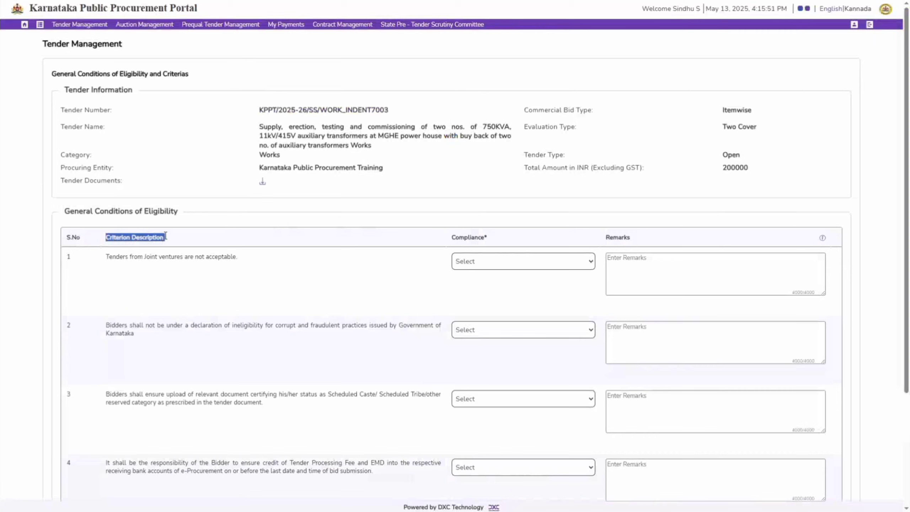
pyautogui.click(587, 272)
pyautogui.click(481, 265)
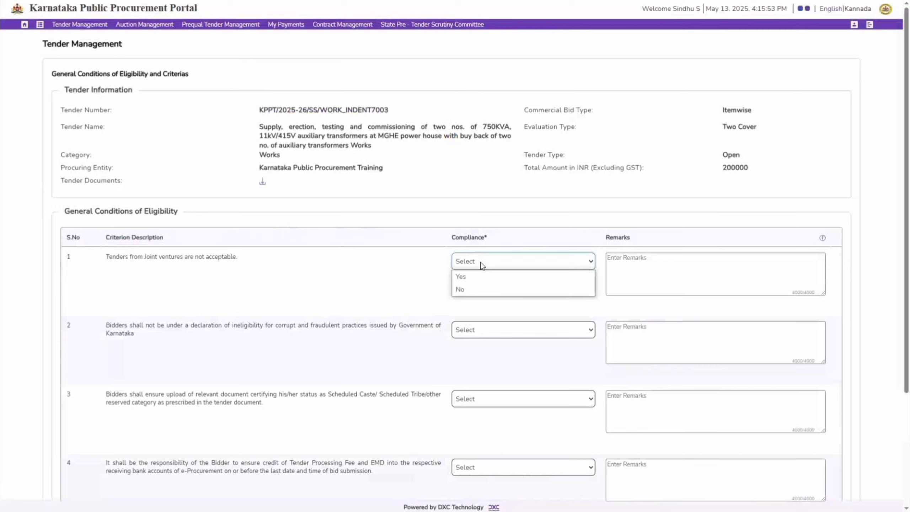
pyautogui.click(497, 280)
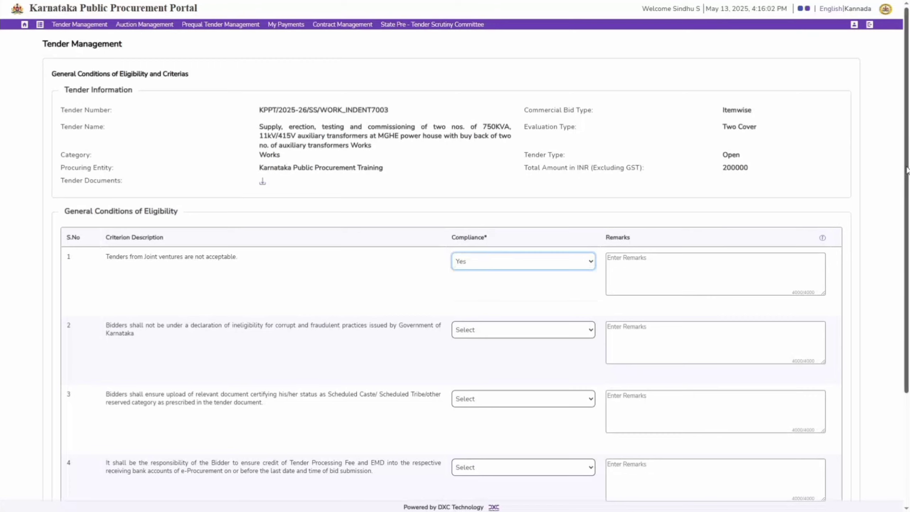
# Step: Set compliance to Yes for eligibility criteria 2, 3 and 4, and save the eligibility conditions
pyautogui.moveTo(907, 167); pyautogui.dragTo(907, 183)
pyautogui.click(501, 312)
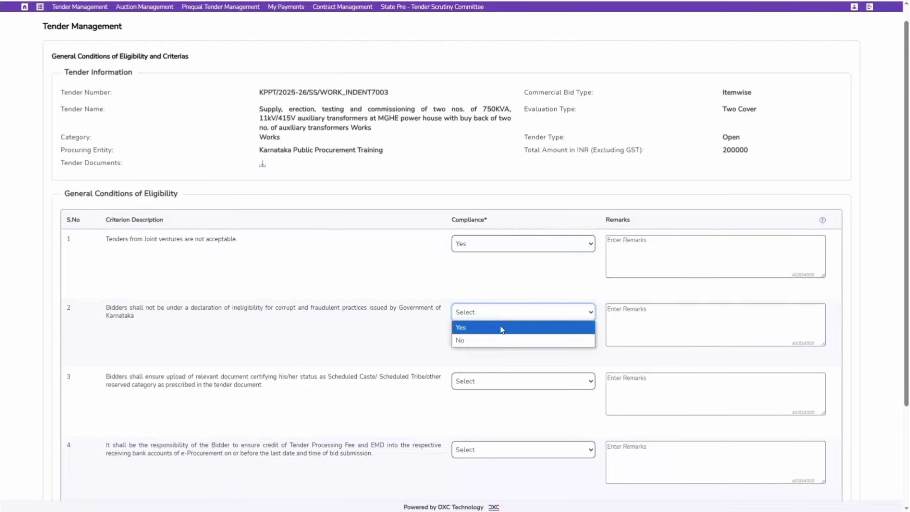
pyautogui.click(501, 328)
pyautogui.click(487, 380)
pyautogui.click(487, 397)
pyautogui.click(508, 449)
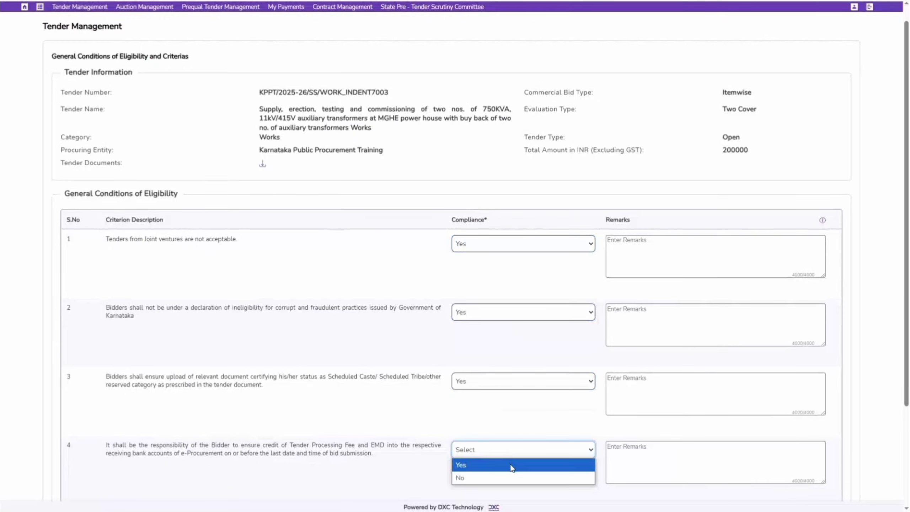
pyautogui.click(511, 464)
pyautogui.scroll(-4, 530, 484)
pyautogui.click(463, 472)
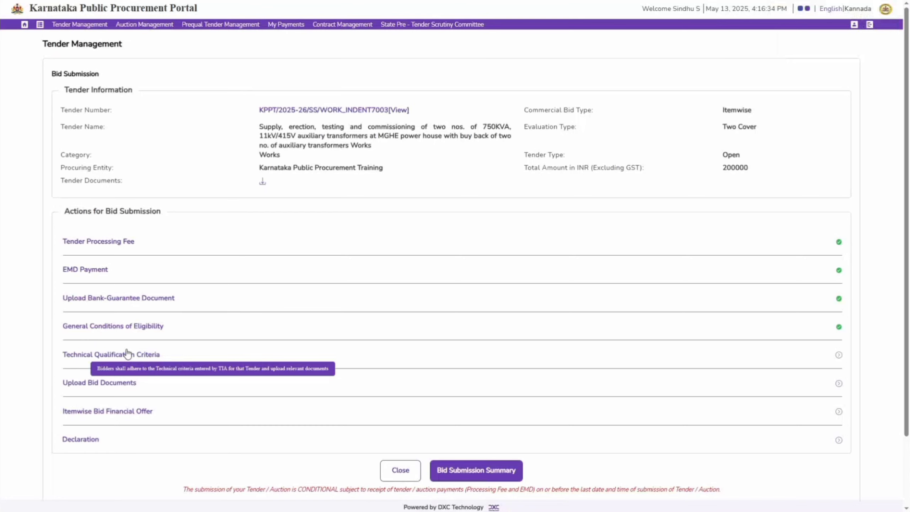
# Step: Open the technical qualification criterion on existing commitments and ongoing work and set its compliance to Yes
pyautogui.click(127, 354)
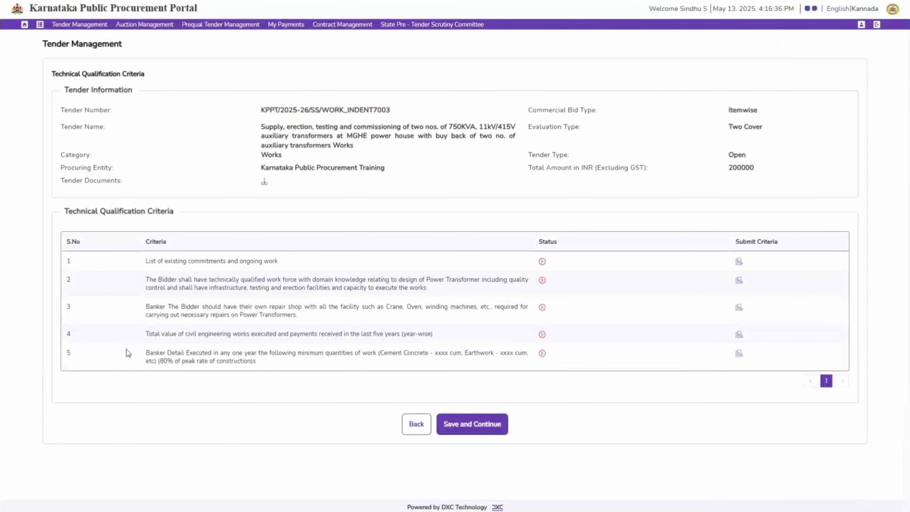
pyautogui.click(739, 262)
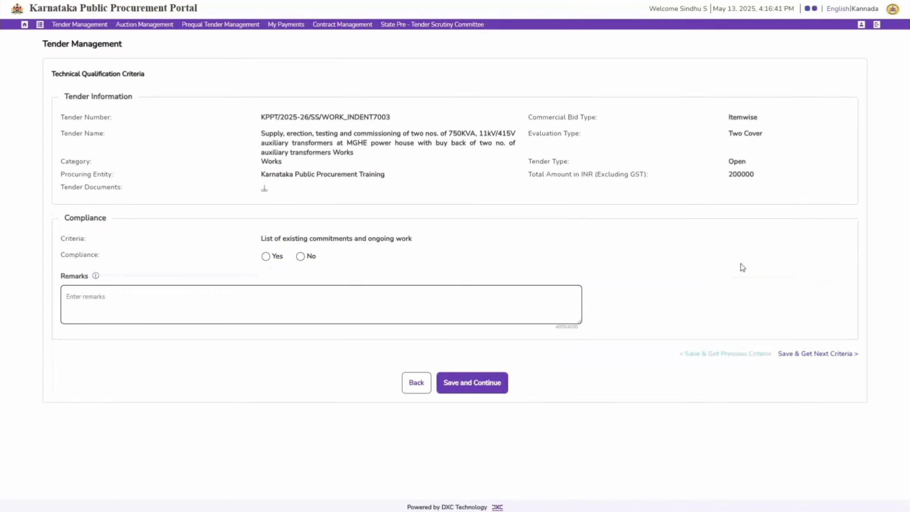
pyautogui.click(277, 257)
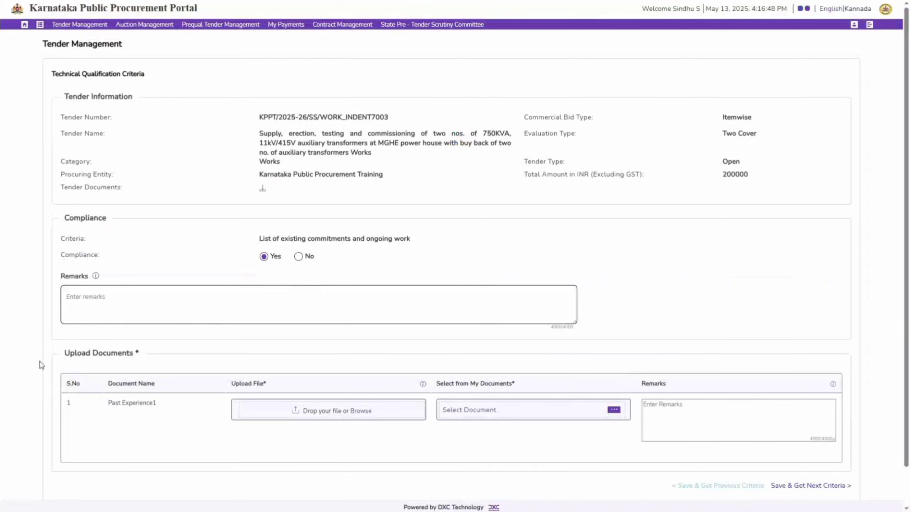
# Step: Try the No compliance option for the existing commitments criterion and switch it back to Yes
pyautogui.moveTo(139, 352); pyautogui.dragTo(64, 353)
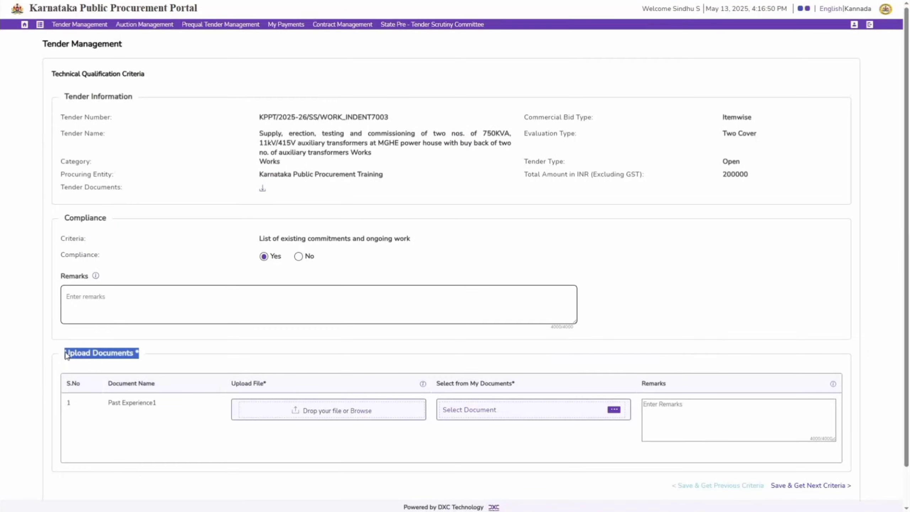
pyautogui.click(274, 353)
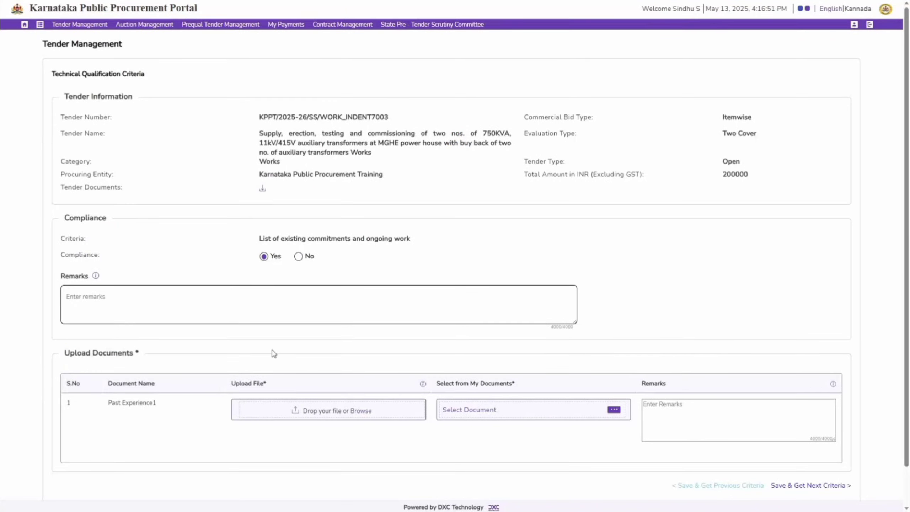
pyautogui.click(297, 257)
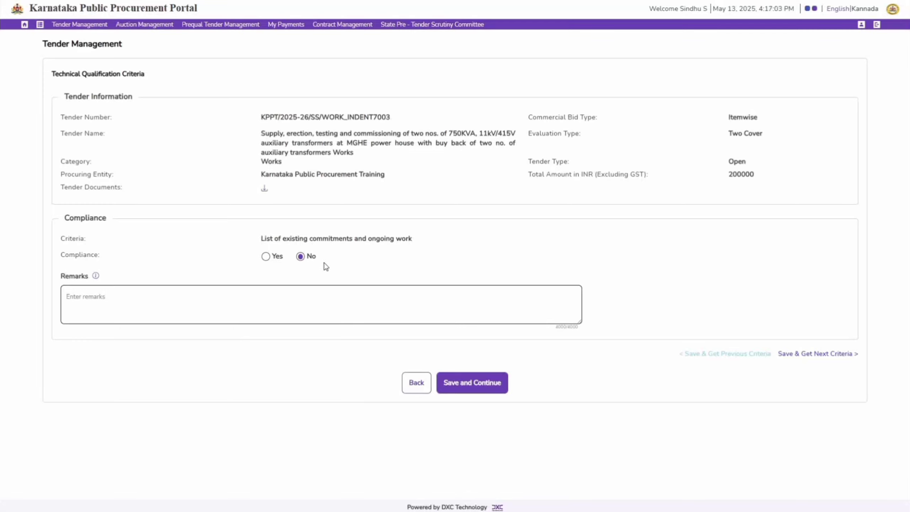
pyautogui.click(266, 256)
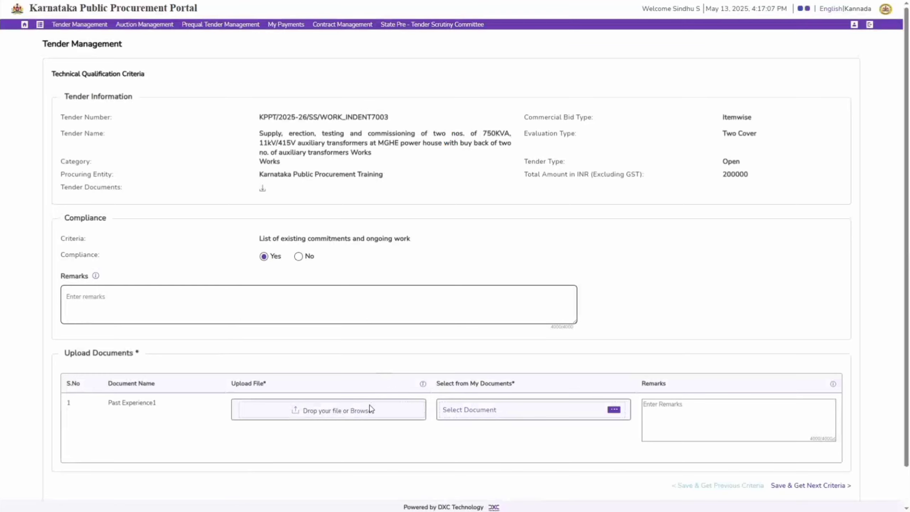
# Step: Upload the Past Experience-1 file for the Past Experience1 document, then save the criterion and go to the next one
pyautogui.click(361, 411)
pyautogui.click(163, 113)
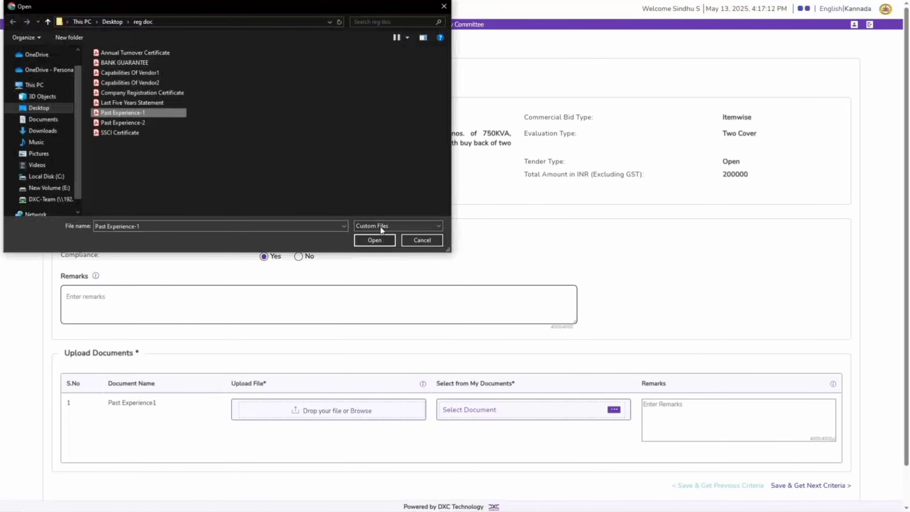
pyautogui.click(374, 239)
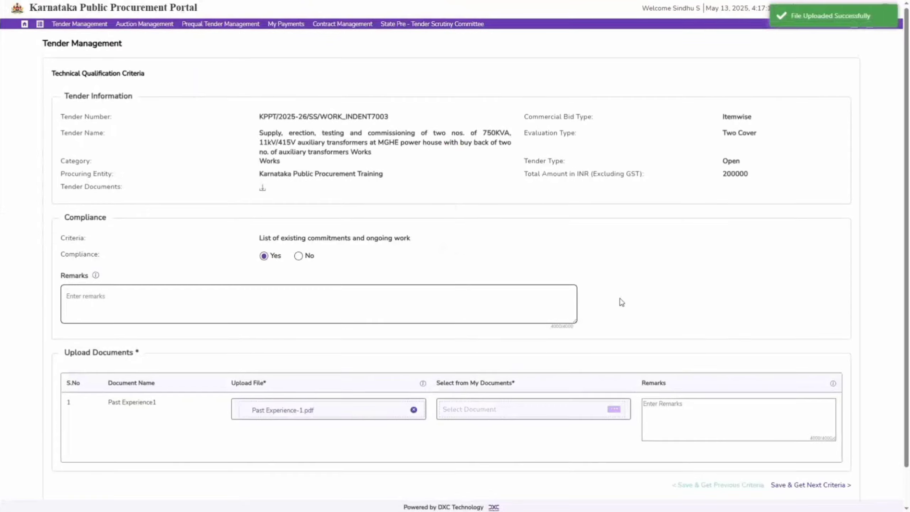
pyautogui.scroll(-2, 621, 302)
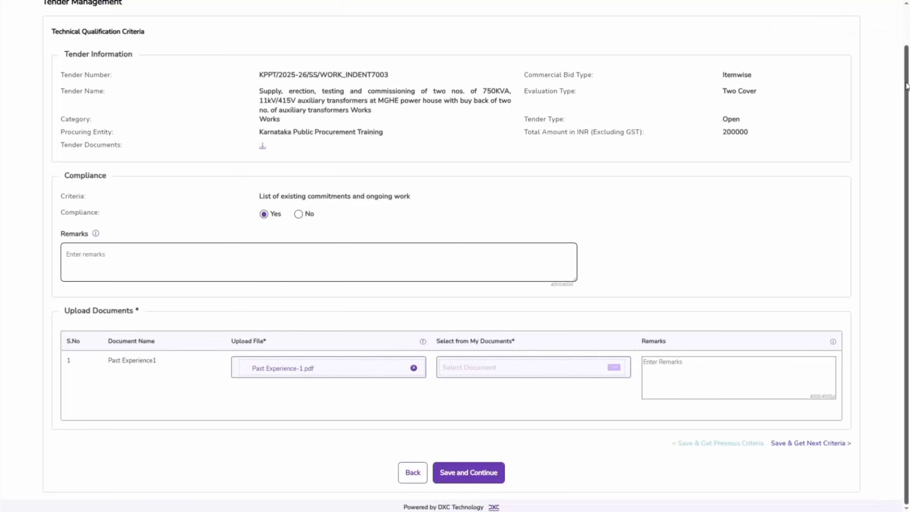
pyautogui.moveTo(906, 86); pyautogui.dragTo(908, 66)
pyautogui.click(823, 465)
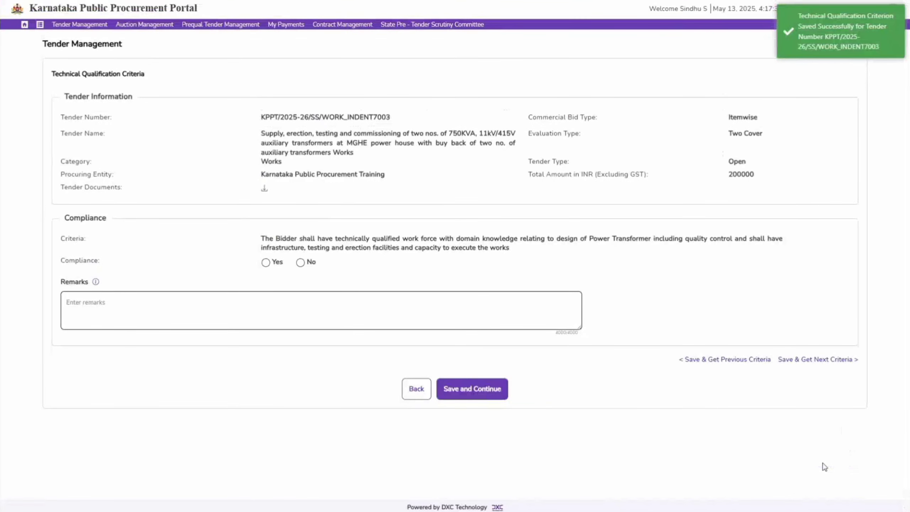
# Step: Set compliance to Yes for the qualified work force criterion, upload Capabilities Of Vendor1, and save to get the next criterion
pyautogui.click(267, 262)
pyautogui.click(307, 420)
pyautogui.click(146, 72)
pyautogui.click(379, 242)
pyautogui.scroll(-2, 819, 454)
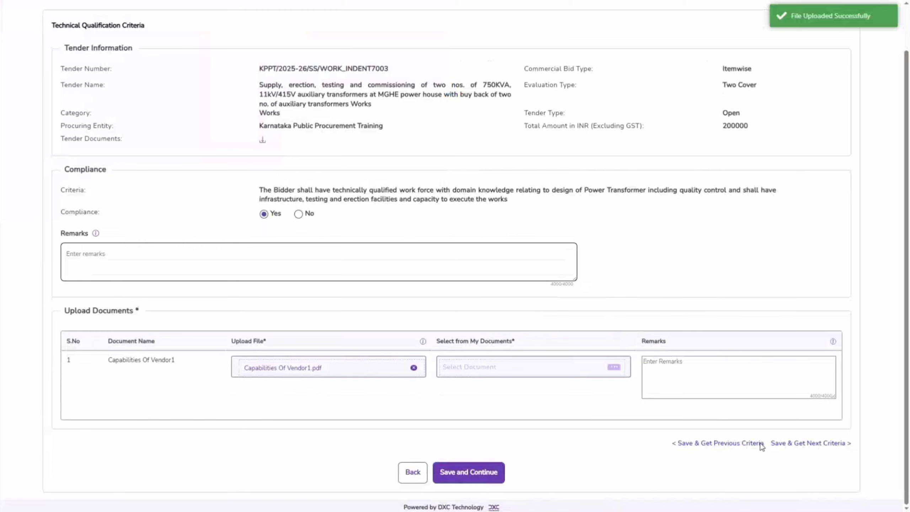
pyautogui.moveTo(762, 445); pyautogui.dragTo(675, 444)
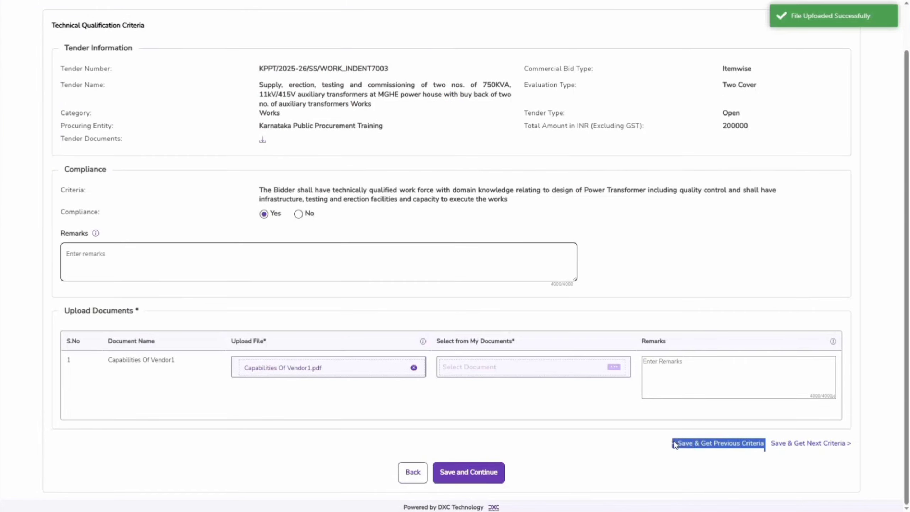
pyautogui.click(768, 485)
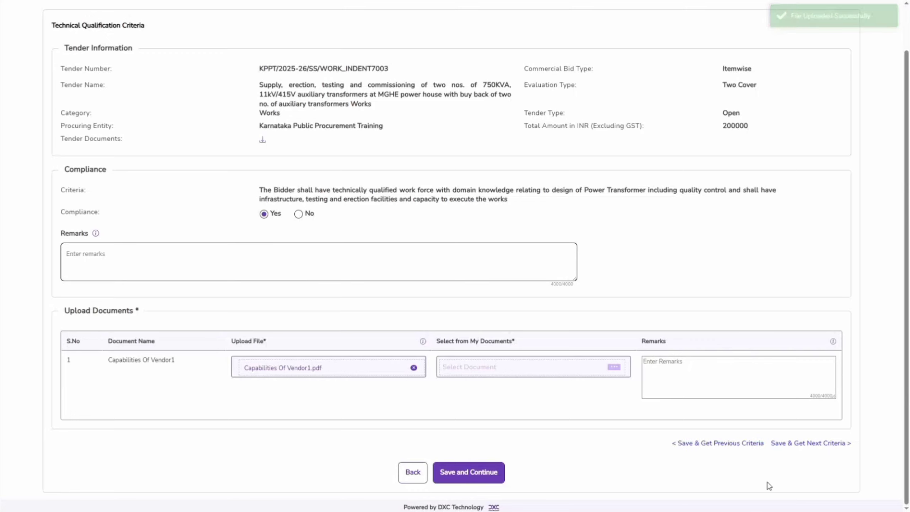
pyautogui.click(844, 443)
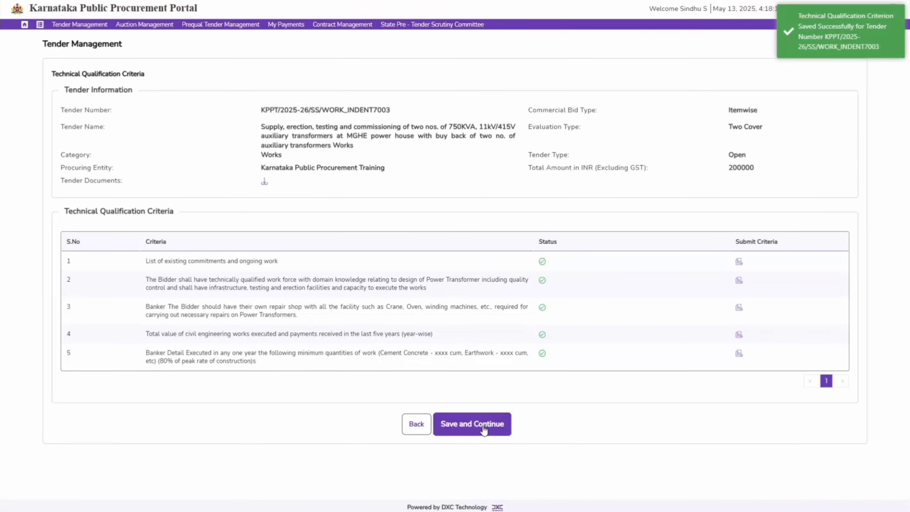
# Step: Save the technical qualification criteria and open Upload Bid Documents, checking which documents are mandatory
pyautogui.click(483, 429)
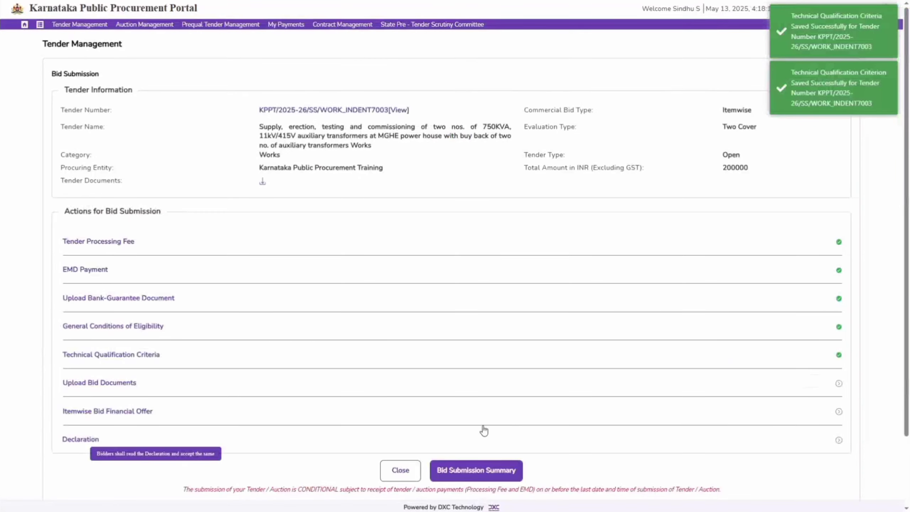
pyautogui.click(118, 384)
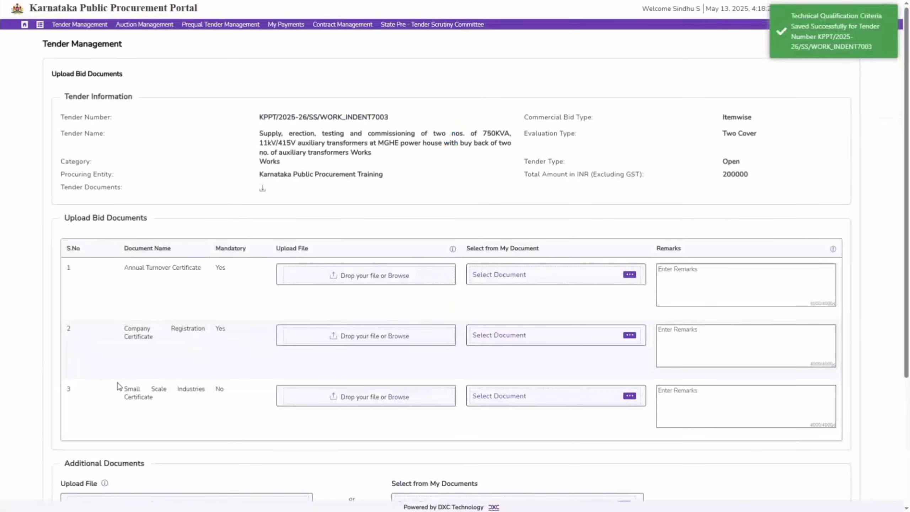
pyautogui.moveTo(216, 267); pyautogui.dragTo(229, 270)
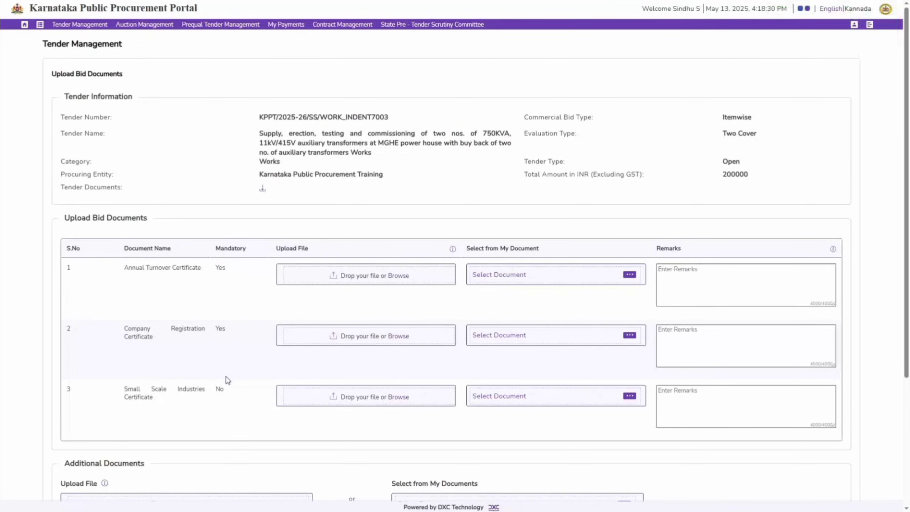
pyautogui.moveTo(216, 388); pyautogui.dragTo(229, 391)
pyautogui.moveTo(123, 248); pyautogui.dragTo(175, 255)
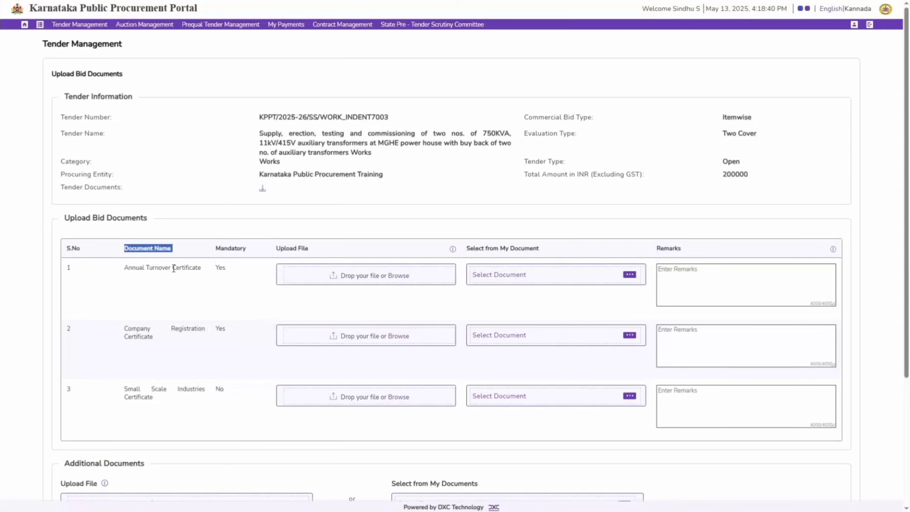
# Step: Upload the Annual Turnover Certificate and Company Registration Certificate files for the two mandatory bid documents
pyautogui.click(397, 276)
pyautogui.click(170, 54)
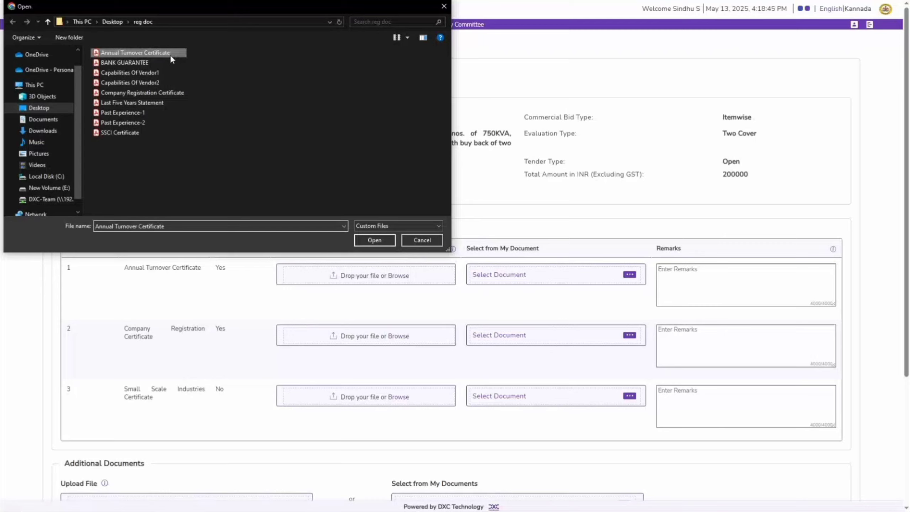
pyautogui.click(381, 241)
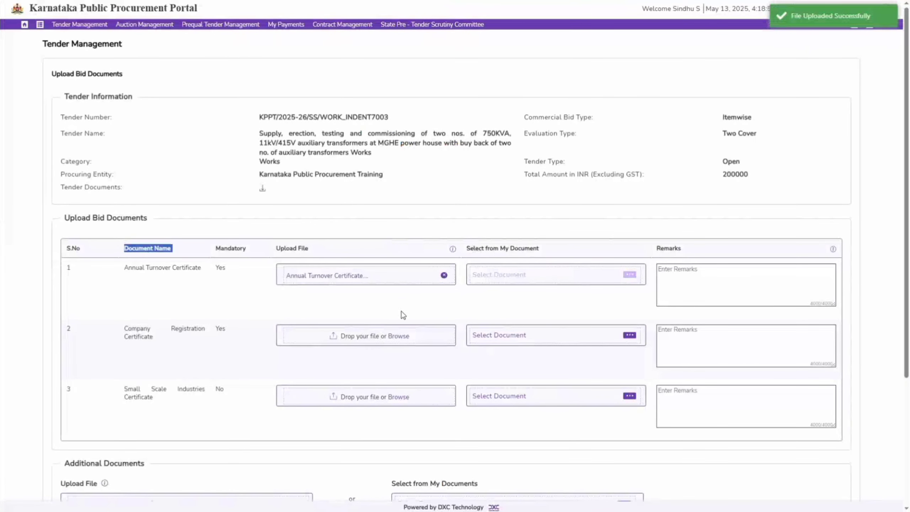
pyautogui.click(370, 336)
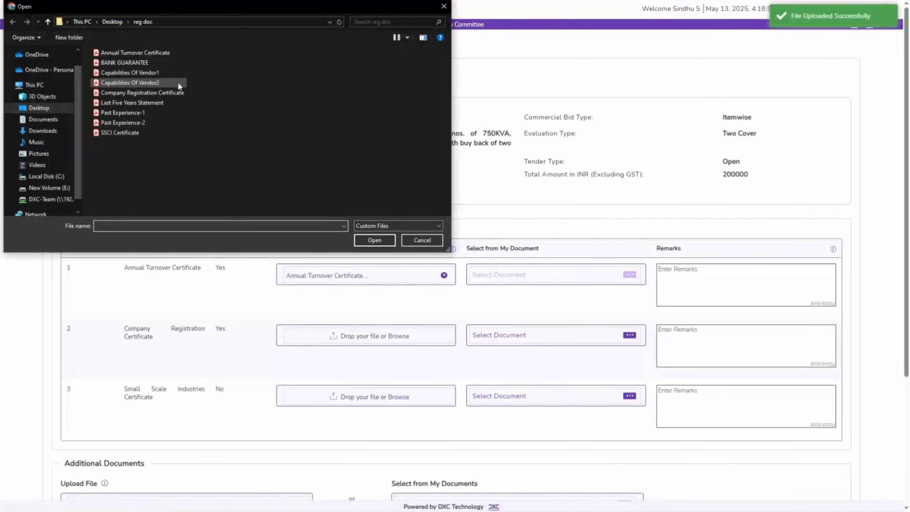
pyautogui.doubleClick(142, 92)
# Step: Upload the SSCI Certificate file for the Small Scale Industries Certificate, then save the bid documents without adding additional documents
pyautogui.click(412, 396)
pyautogui.click(120, 133)
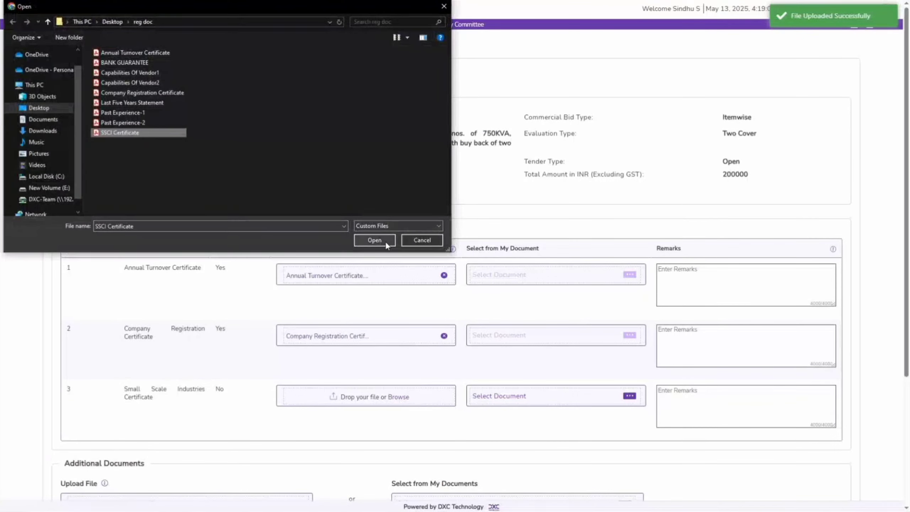
pyautogui.click(374, 240)
pyautogui.scroll(-2, 907, 254)
pyautogui.moveTo(908, 254); pyautogui.dragTo(905, 328)
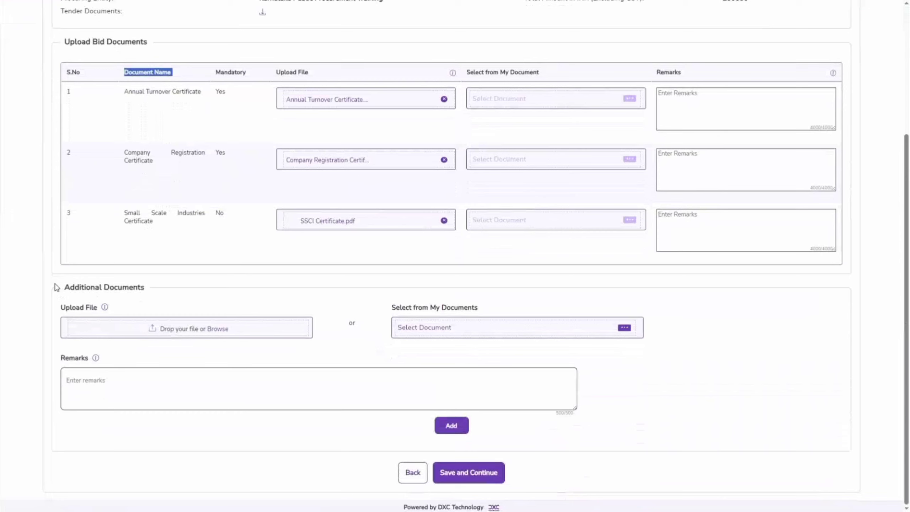
pyautogui.moveTo(57, 287); pyautogui.dragTo(153, 284)
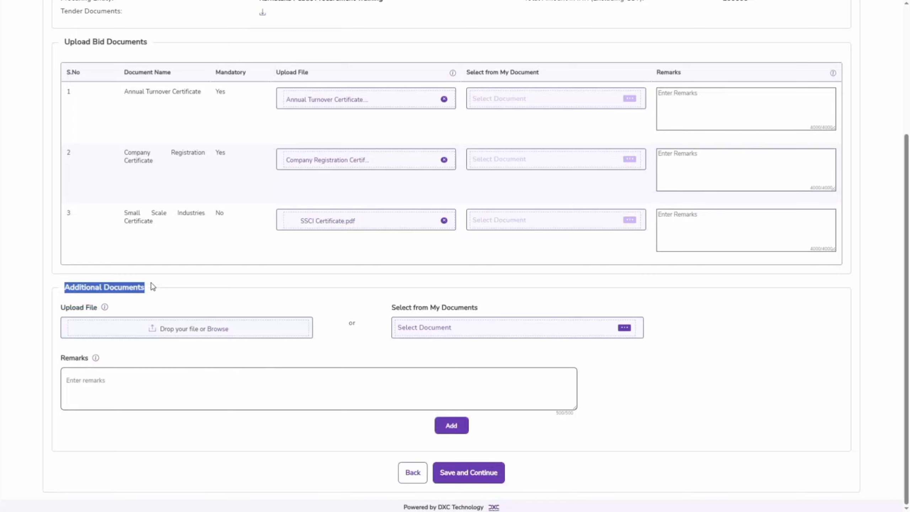
pyautogui.click(485, 478)
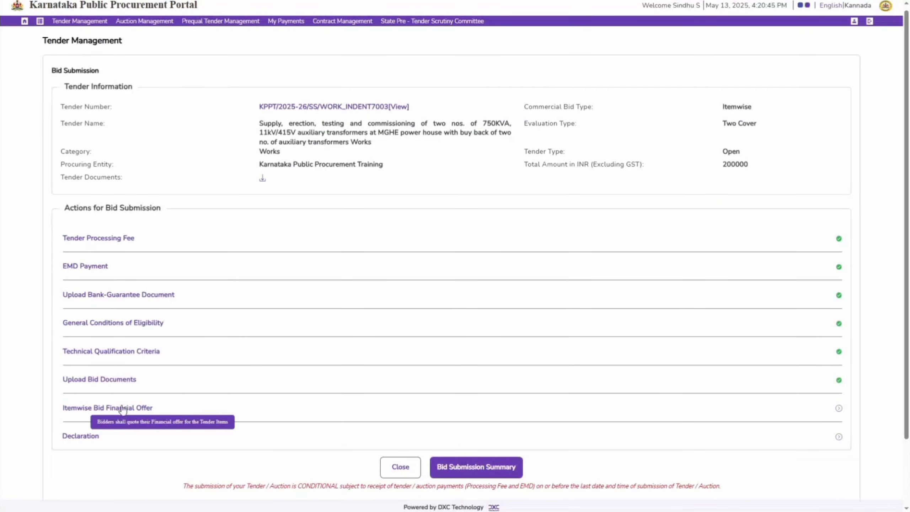
# Step: Open the Itemwise Bid Financial Offer and proceed to the digital signing certificate selection
pyautogui.click(122, 407)
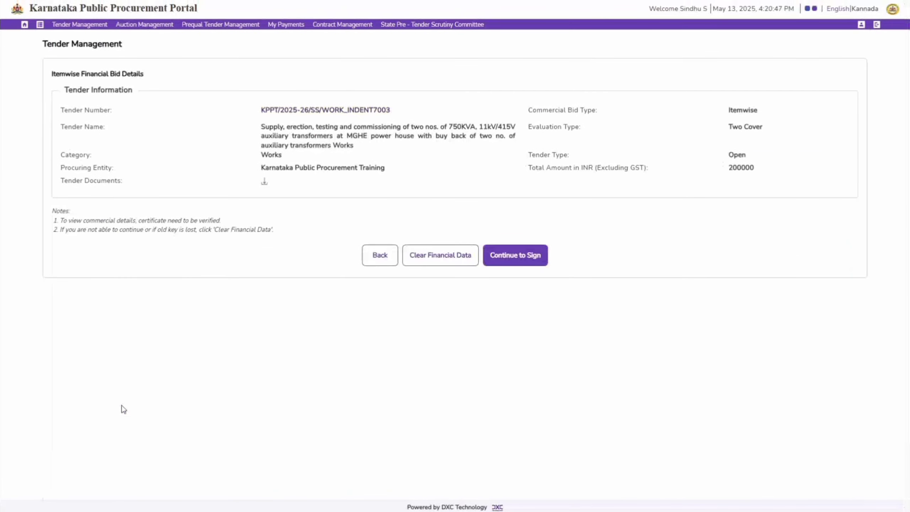
pyautogui.click(514, 264)
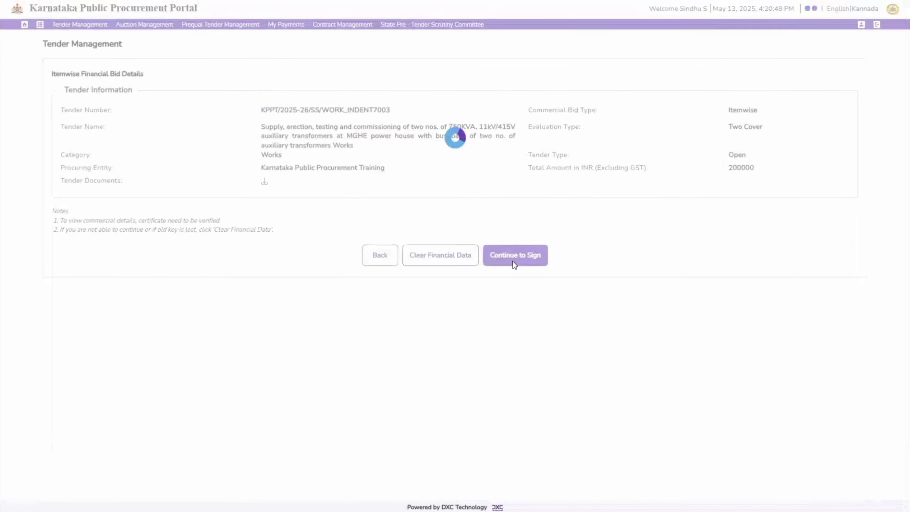
pyautogui.click(520, 257)
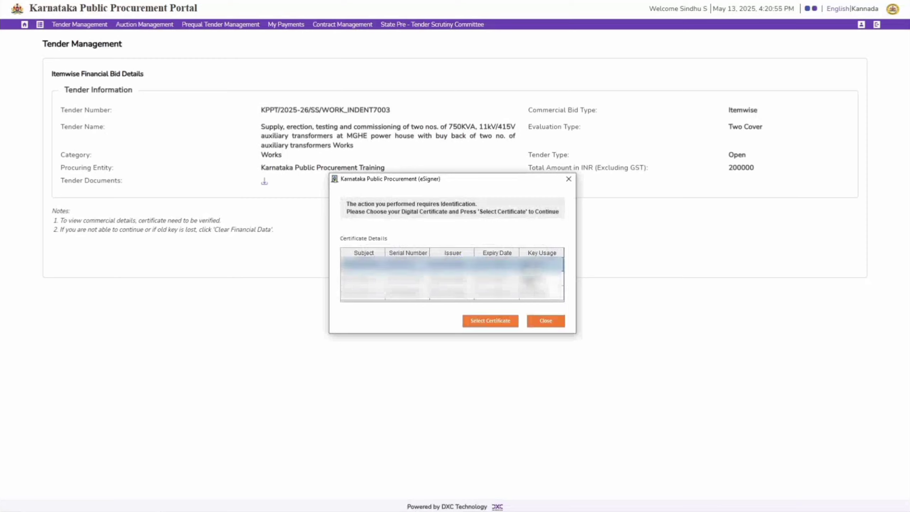
# Step: Select the digital certificate, enter the User PIN to sign, and continue to the itemwise financial bid details
pyautogui.click(491, 321)
pyautogui.press('capslock')
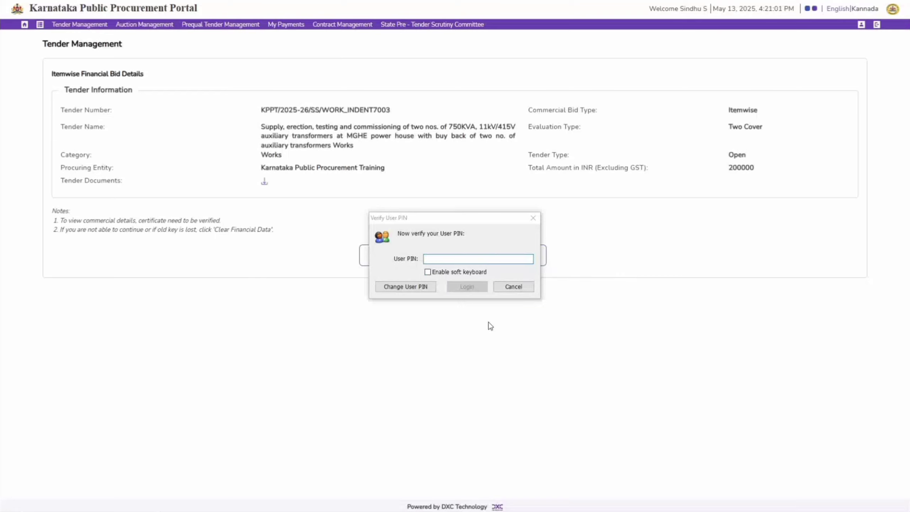
pyautogui.write('••••••••')
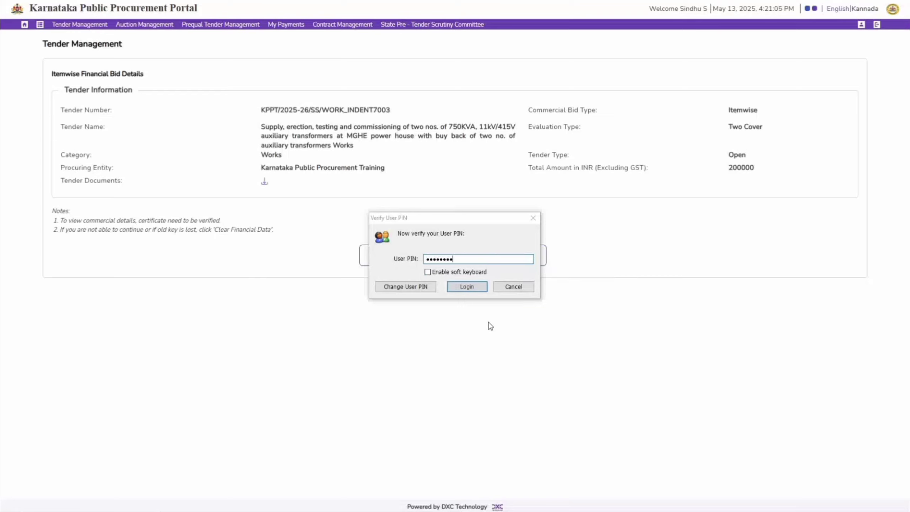
pyautogui.click(477, 289)
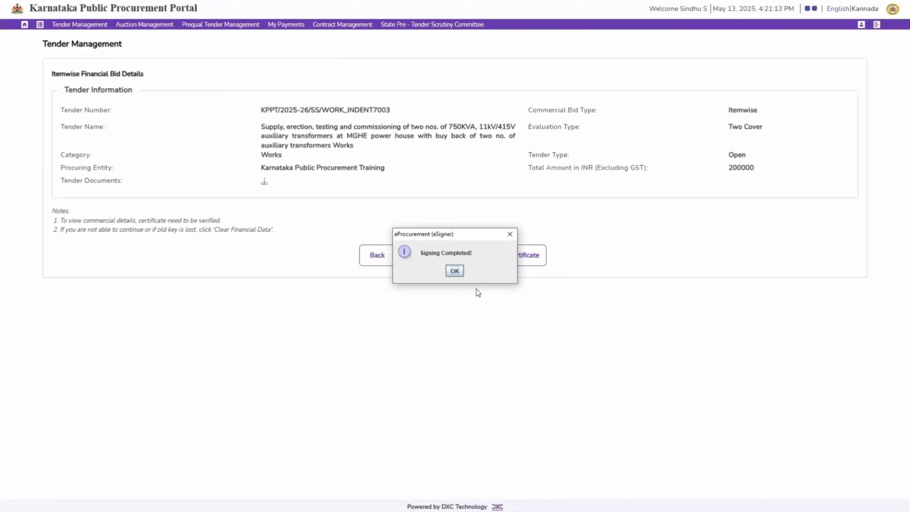
pyautogui.click(452, 273)
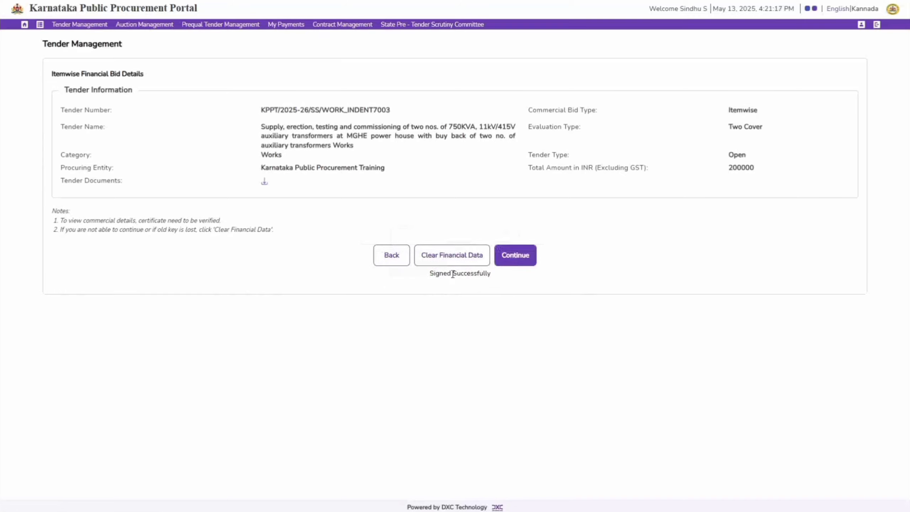
pyautogui.click(520, 256)
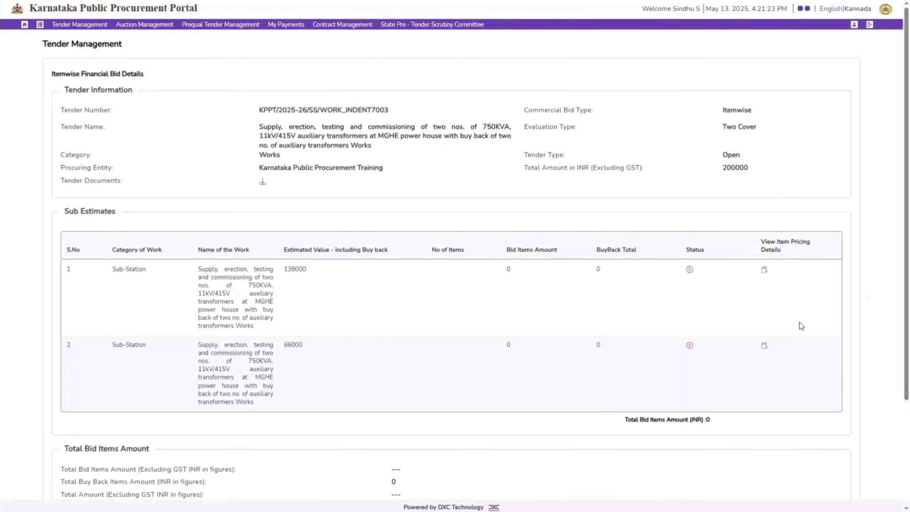
# Step: Examine the sub estimates, the notice to bidders about financial quotes, and the commercial bid type
pyautogui.scroll(-4, 802, 326)
pyautogui.moveTo(52, 424); pyautogui.dragTo(251, 435)
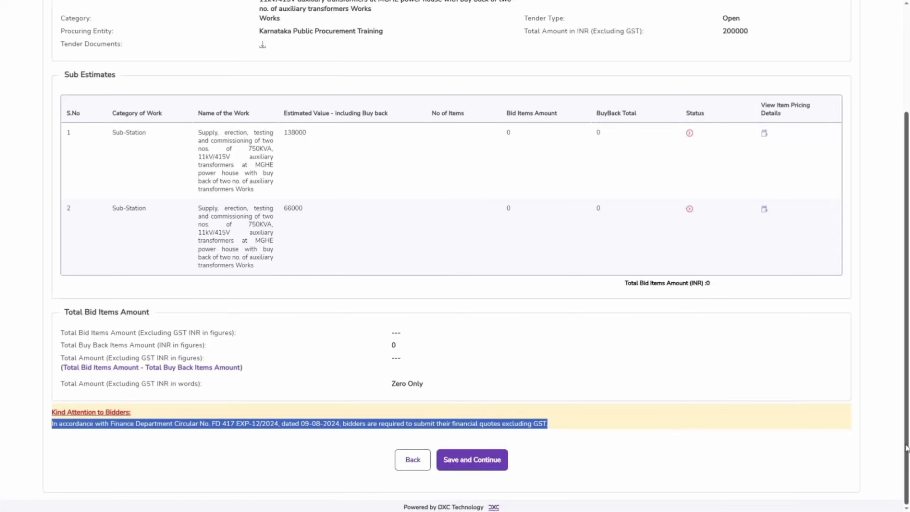
pyautogui.moveTo(906, 448); pyautogui.dragTo(906, 445)
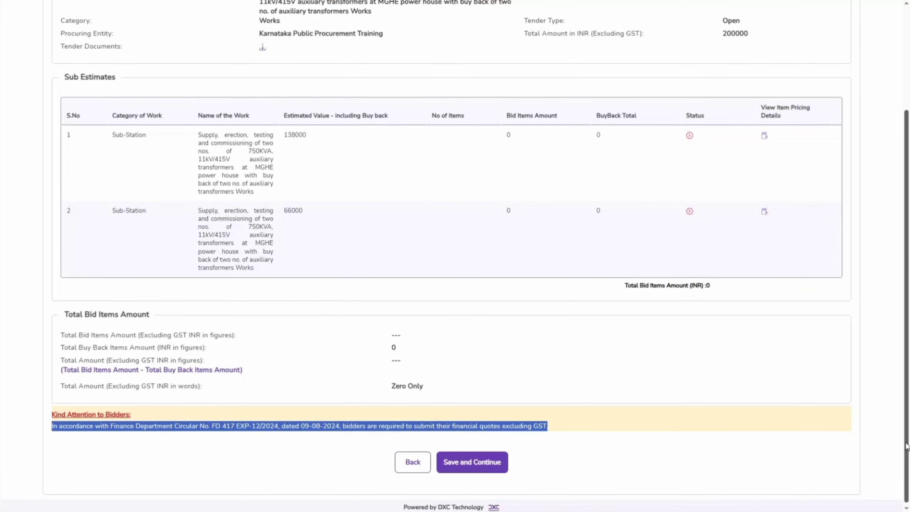
pyautogui.moveTo(905, 443); pyautogui.dragTo(905, 370)
pyautogui.moveTo(722, 74); pyautogui.dragTo(755, 77)
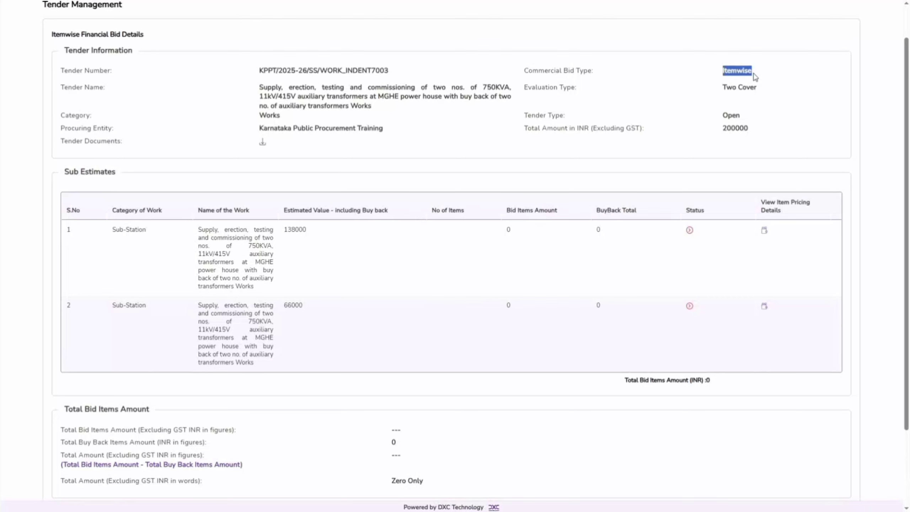
pyautogui.moveTo(906, 130); pyautogui.dragTo(905, 99)
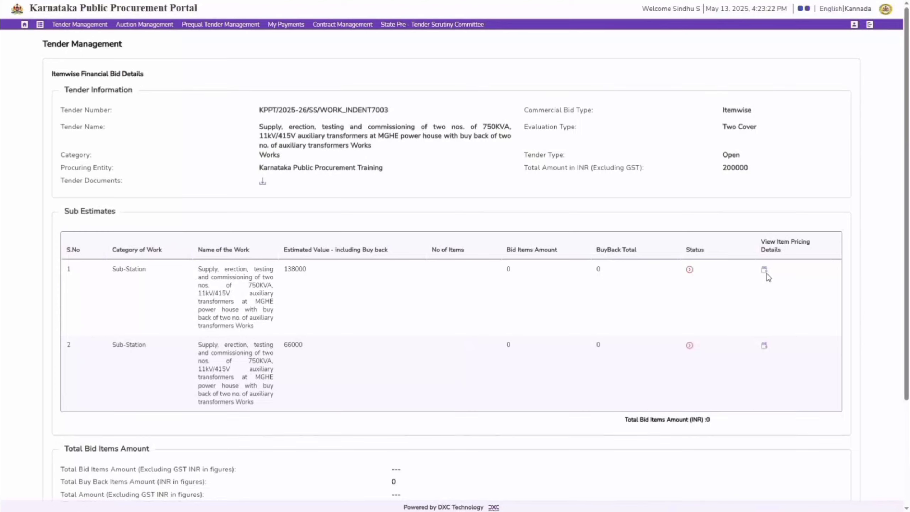
# Step: Open the item pricing details of the first Sub-Station sub estimate and quote 23000 for item ITMS01
pyautogui.click(764, 271)
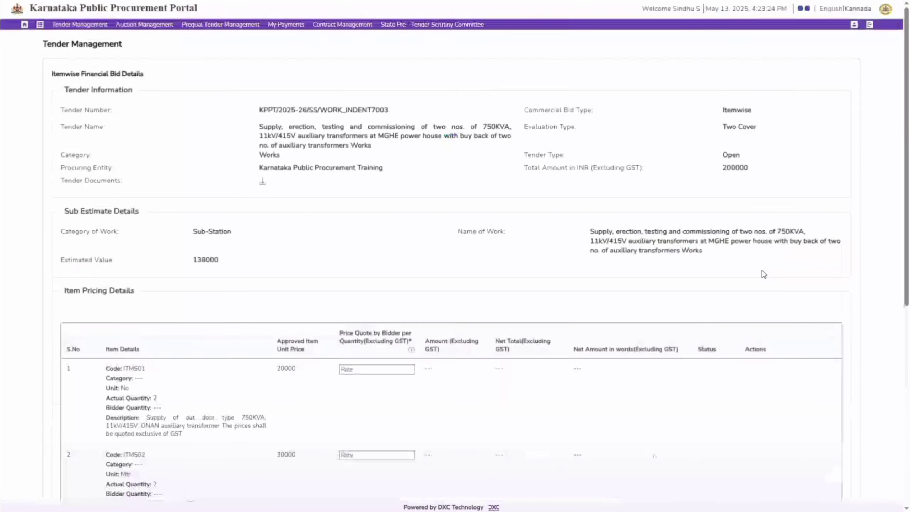
pyautogui.moveTo(906, 222); pyautogui.dragTo(907, 255)
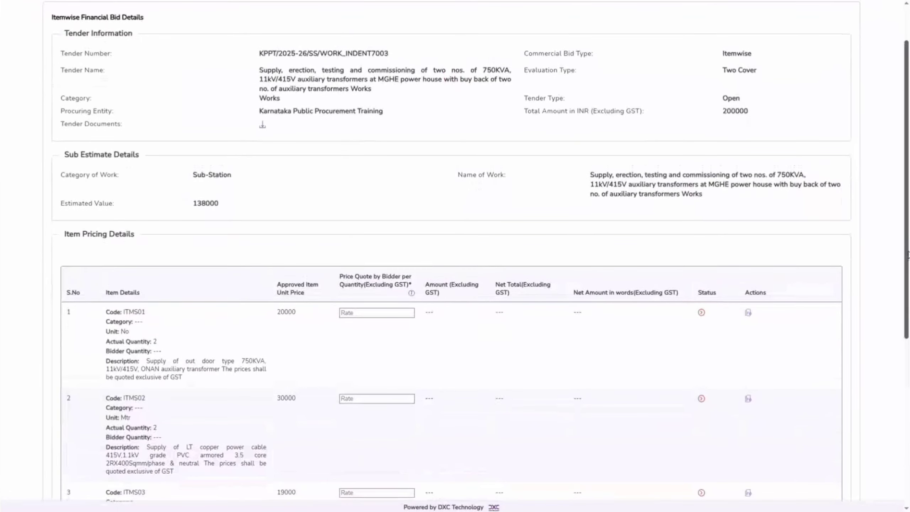
pyautogui.click(374, 315)
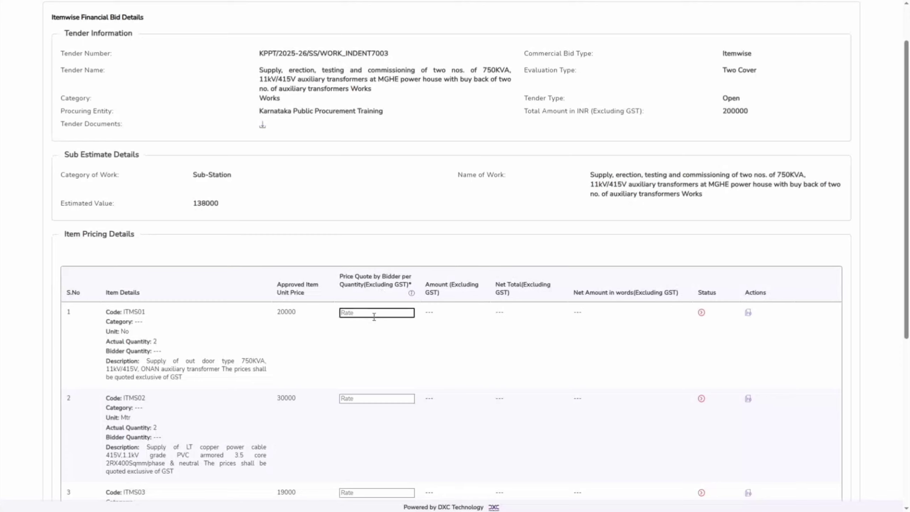
pyautogui.write('23000')
pyautogui.click(414, 357)
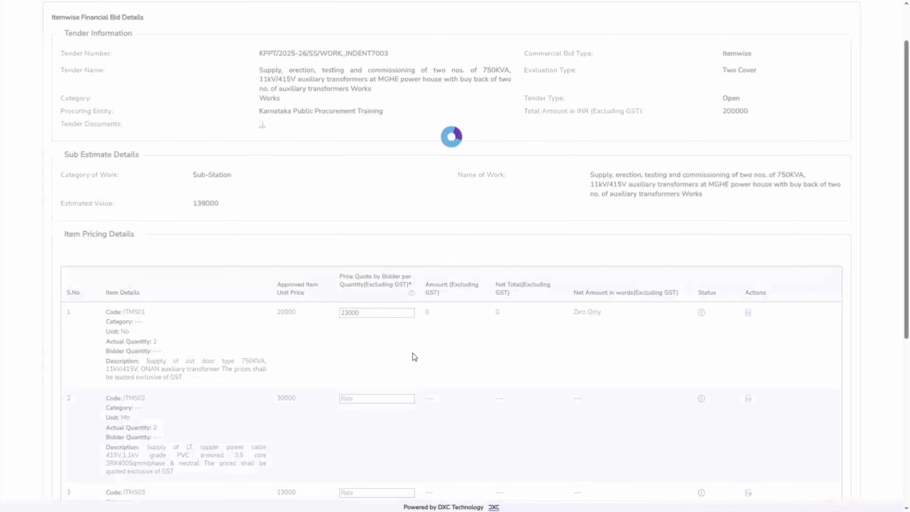
# Step: Add a tax breakup for item ITMS01 with component Warranty costs for 3 years, value type Amount, and bidder value 2000
pyautogui.scroll(-1, 414, 357)
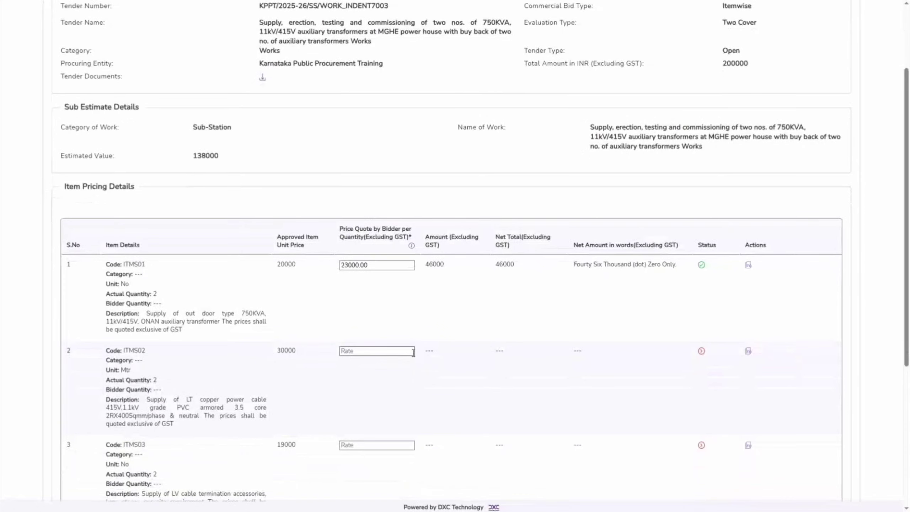
pyautogui.click(748, 266)
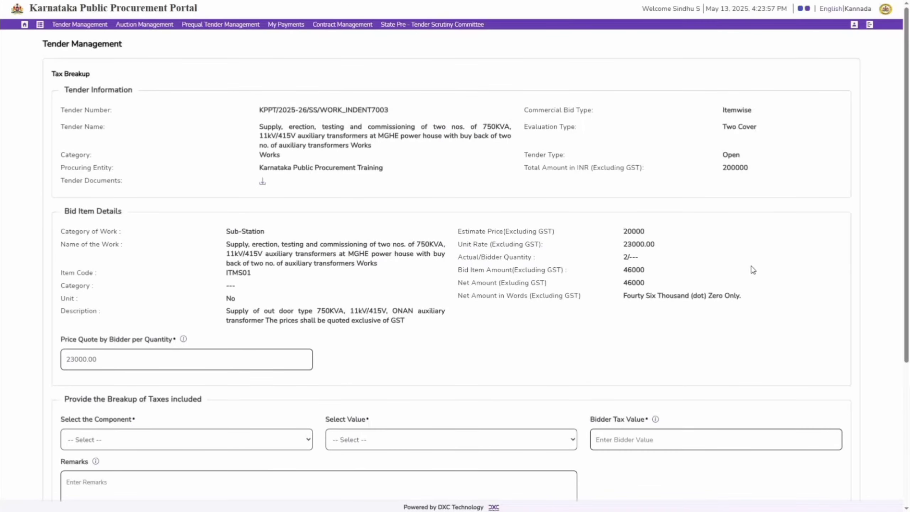
pyautogui.scroll(-2, 751, 268)
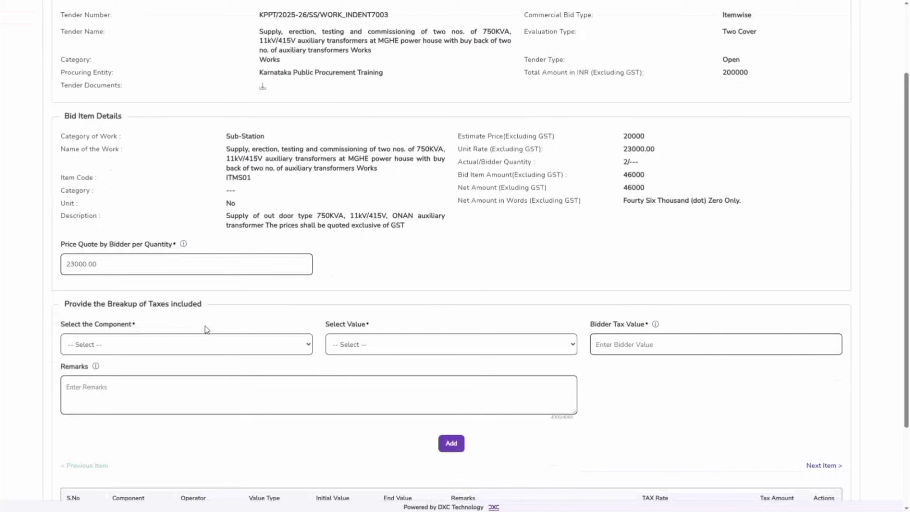
pyautogui.click(205, 347)
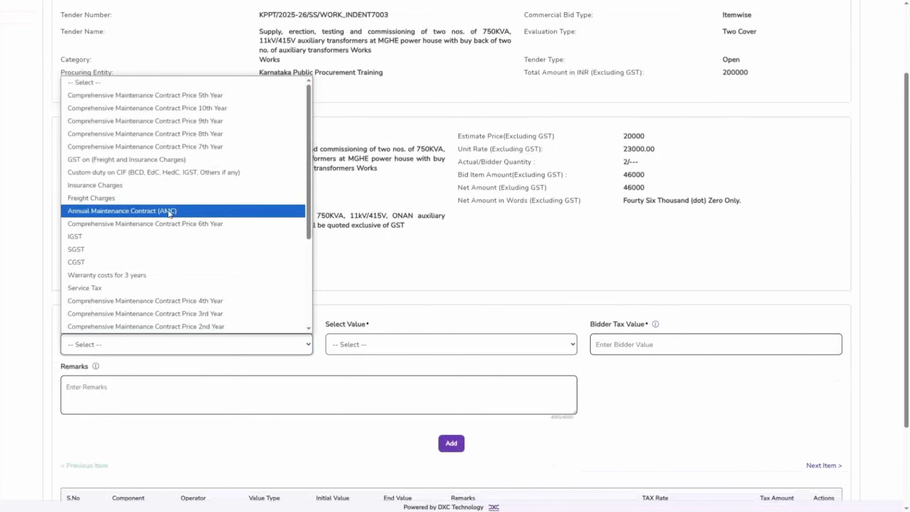
pyautogui.click(106, 275)
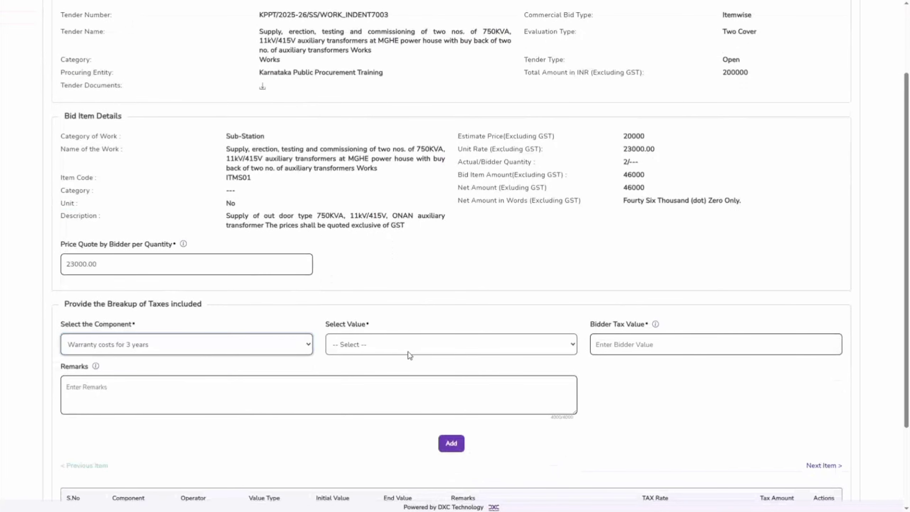
pyautogui.click(408, 350)
pyautogui.click(404, 389)
pyautogui.click(636, 340)
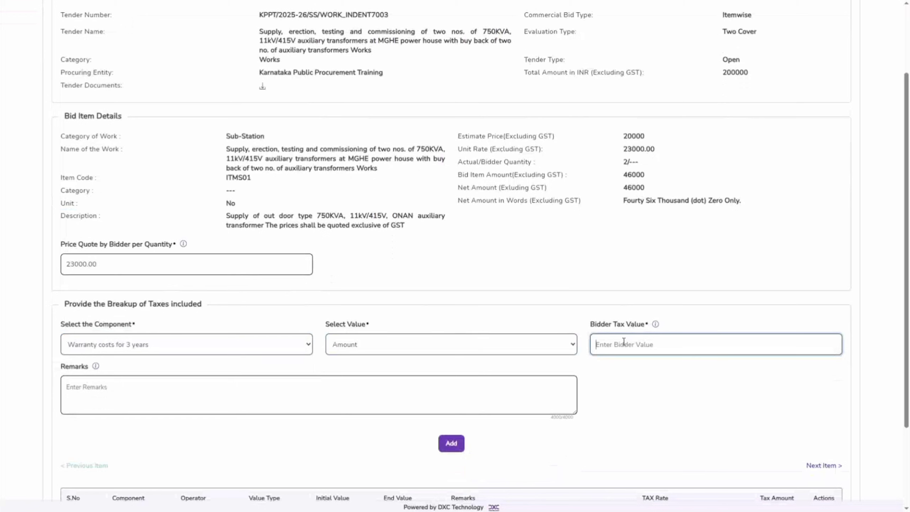
pyautogui.write('2000')
pyautogui.click(662, 404)
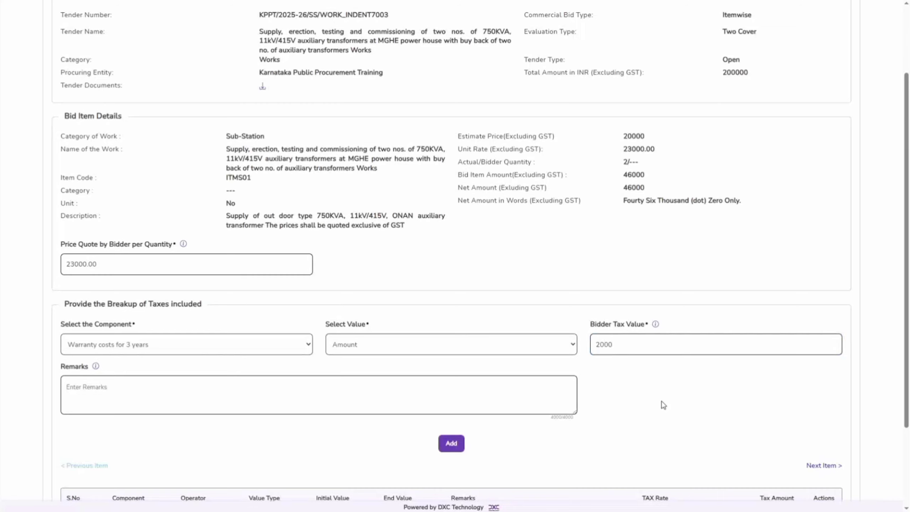
pyautogui.click(451, 443)
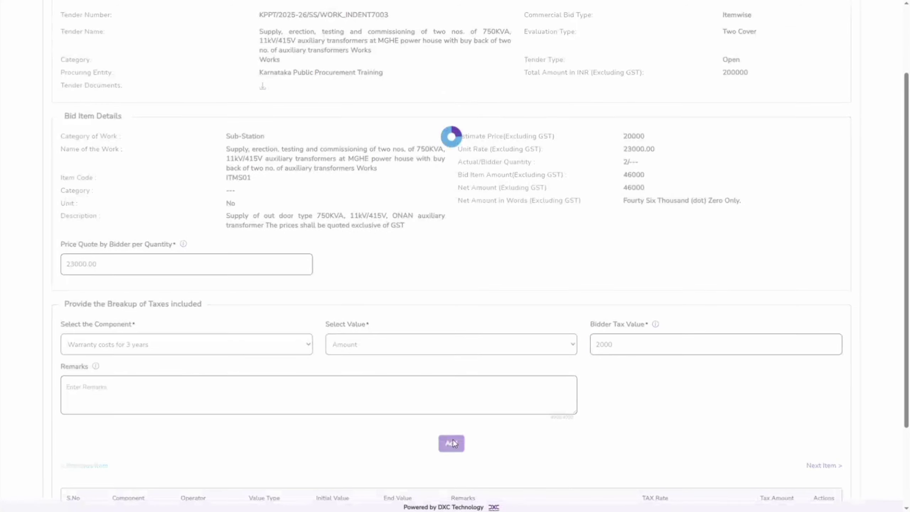
# Step: Check the added tax breakup row and the previous and next item links, then return to the item pricing details
pyautogui.scroll(-3, 674, 443)
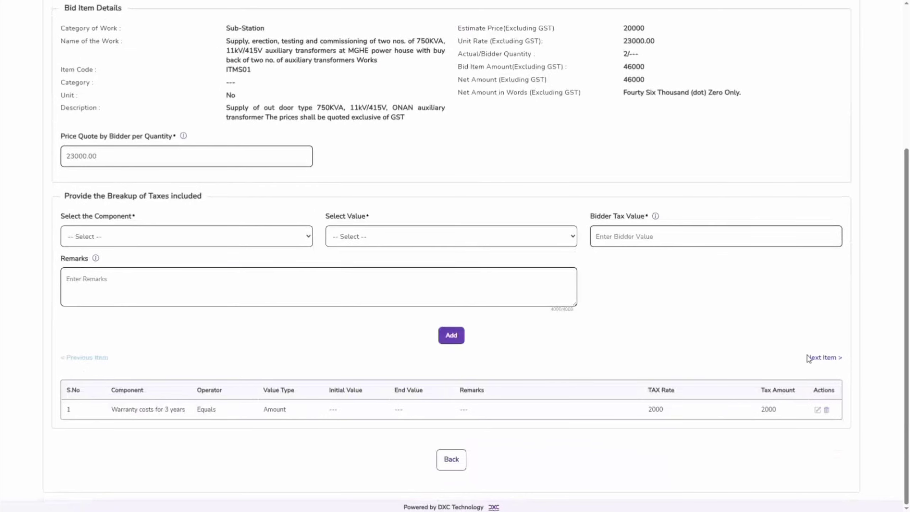
pyautogui.moveTo(806, 357); pyautogui.dragTo(844, 358)
pyautogui.moveTo(114, 360); pyautogui.dragTo(62, 362)
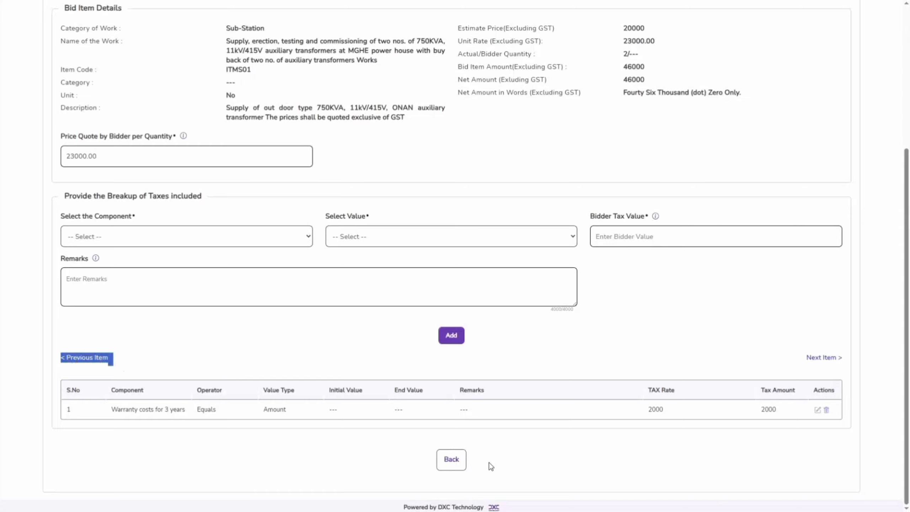
pyautogui.click(452, 462)
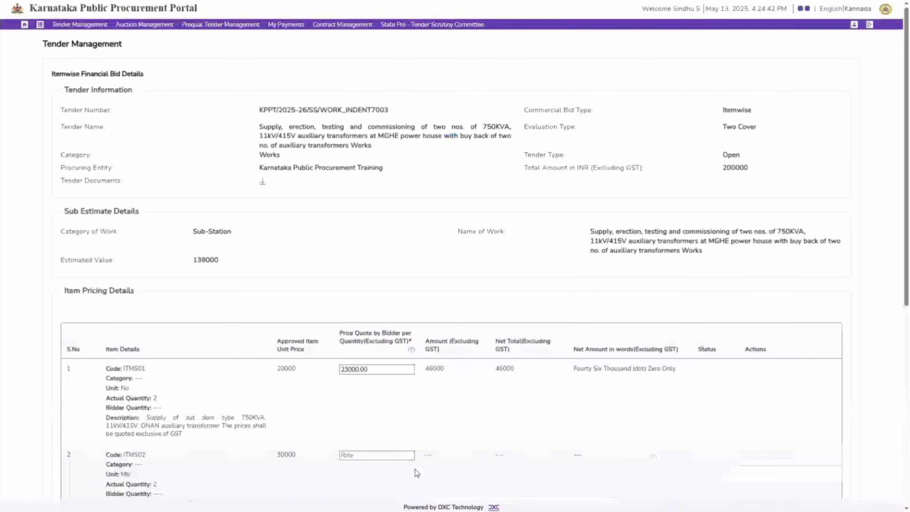
# Step: Quote 50000 for item ITMS02 and 10000 for item ITMS03 in the item pricing details
pyautogui.scroll(-3, 461, 445)
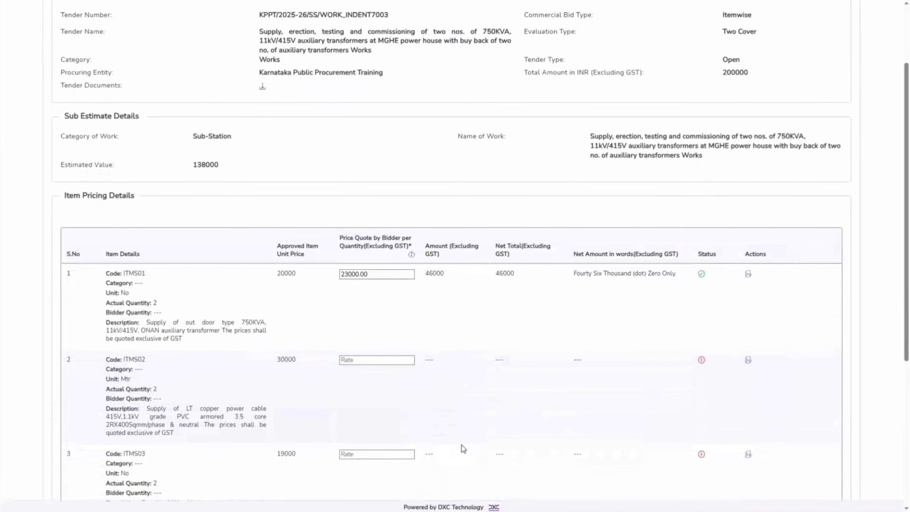
pyautogui.scroll(-1, 462, 445)
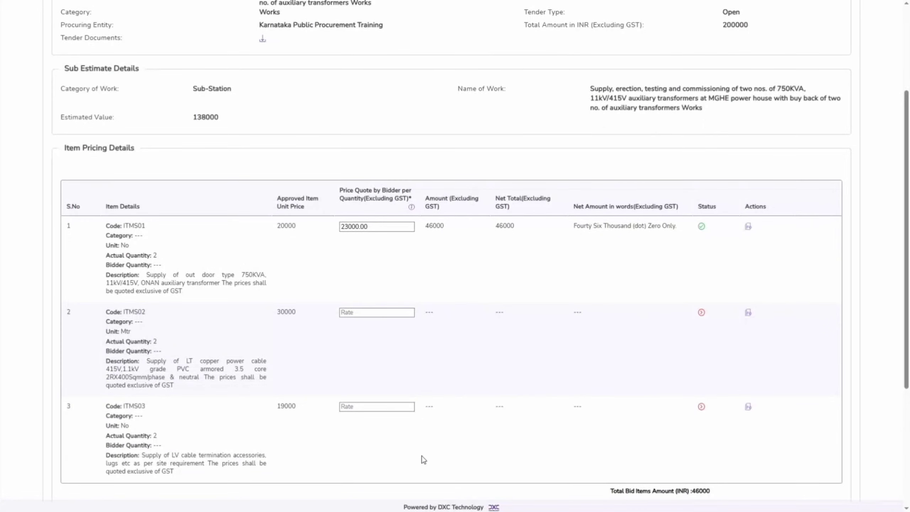
pyautogui.click(379, 315)
pyautogui.write('50000')
pyautogui.click(416, 420)
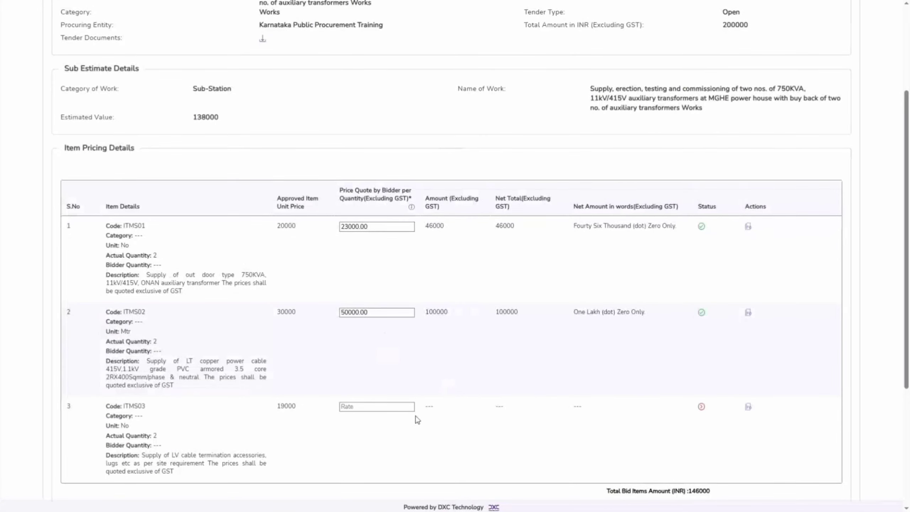
pyautogui.click(381, 407)
pyautogui.write('10000')
pyautogui.click(417, 422)
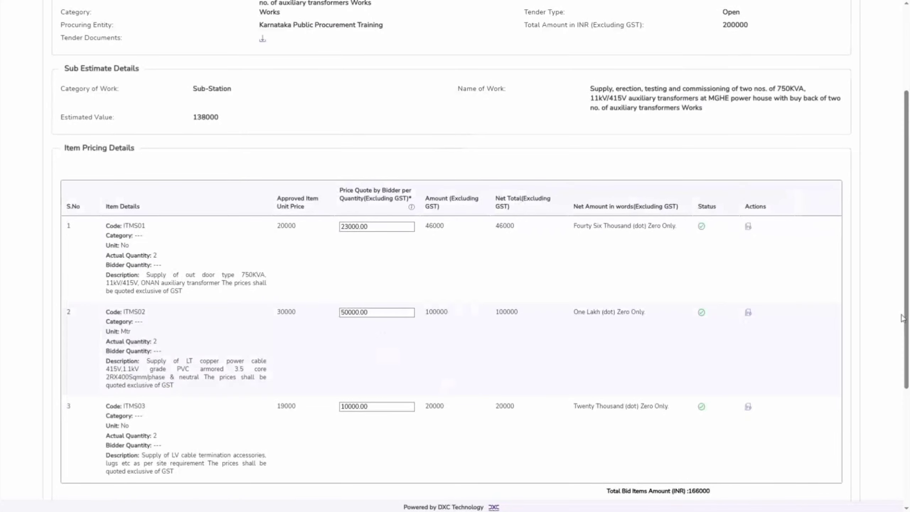
# Step: Save the item pricing of the first Sub-Station sub estimate and open the item pricing details of the second one
pyautogui.moveTo(902, 333); pyautogui.dragTo(907, 460)
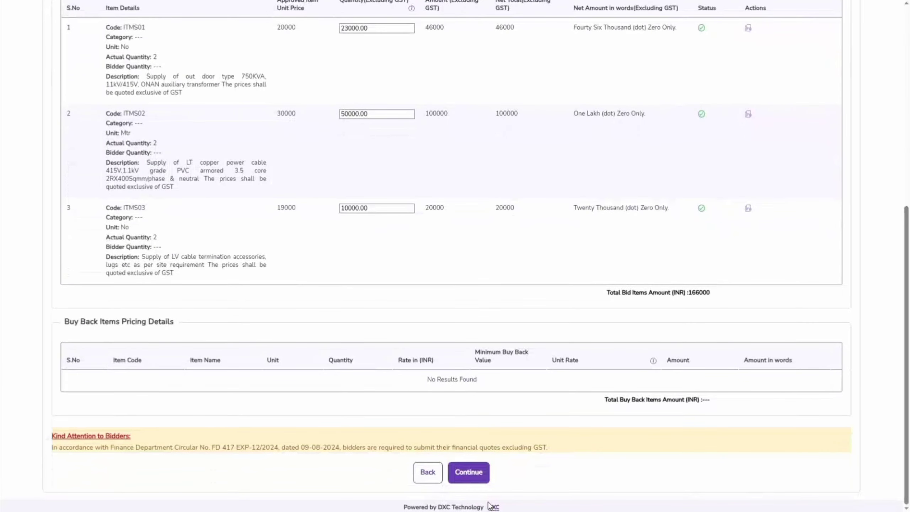
pyautogui.click(480, 473)
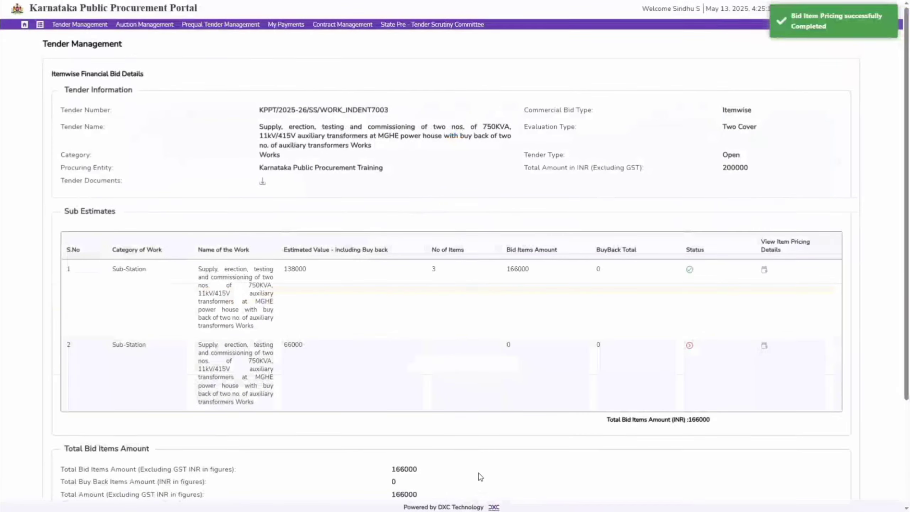
pyautogui.click(763, 345)
# Step: Quote 18000 for item ITMS04 and 14500 for item ITMS05 in the item pricing details
pyautogui.scroll(-5, 569, 197)
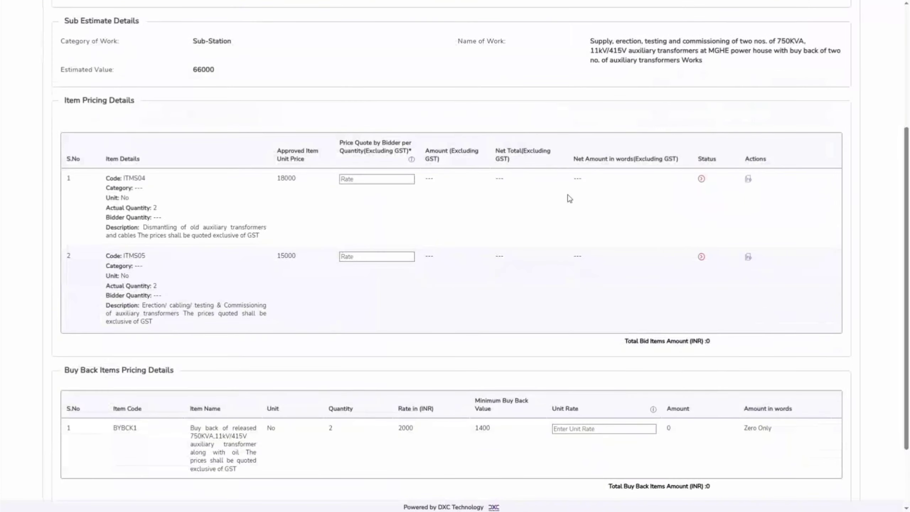
pyautogui.click(378, 179)
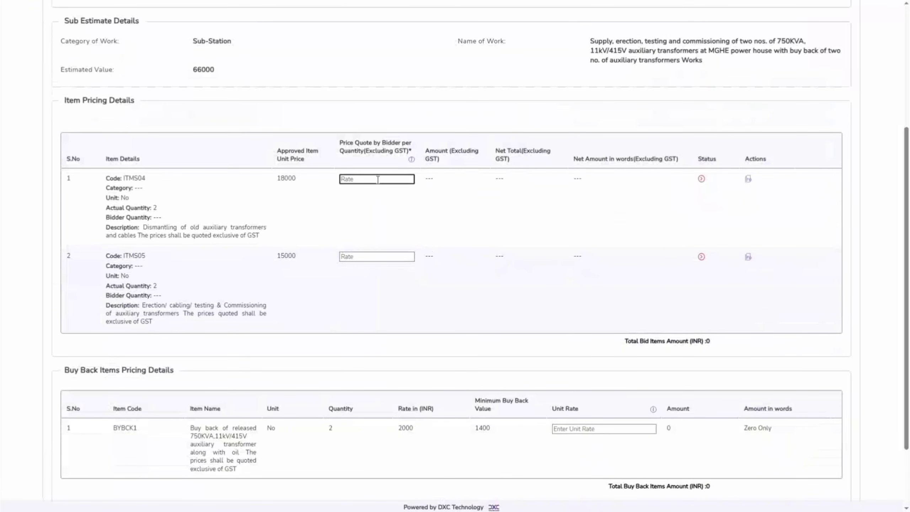
pyautogui.write('18000')
pyautogui.click(376, 255)
pyautogui.write('14500')
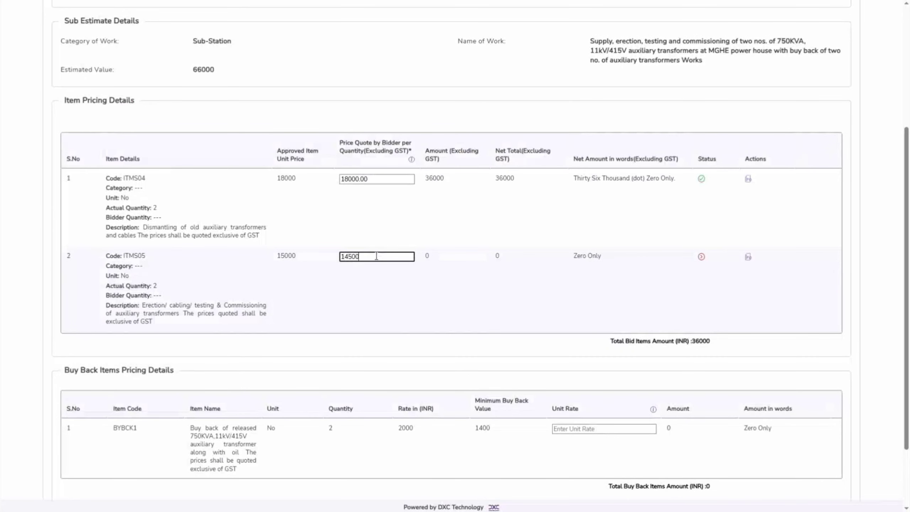
pyautogui.click(635, 286)
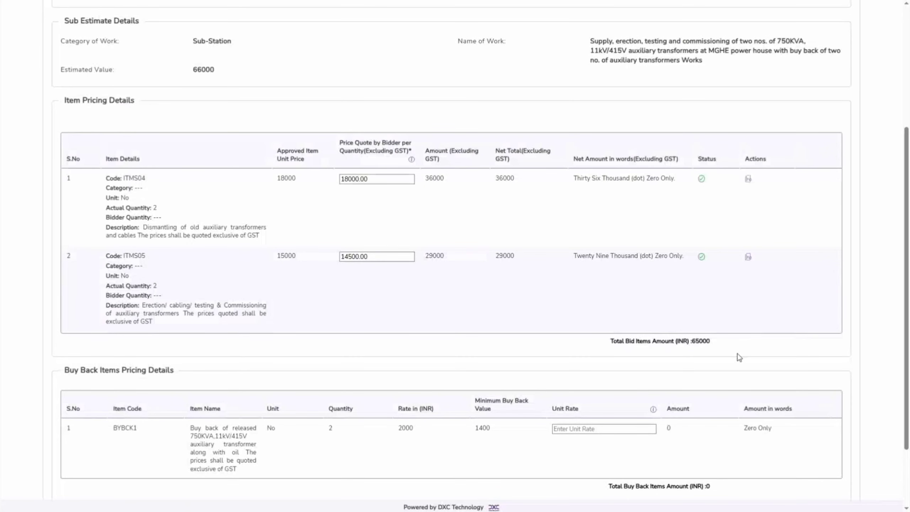
# Step: Set the unit rate of buy back item BYBCK1 to 1500 and save the second sub estimate's pricing
pyautogui.click(557, 429)
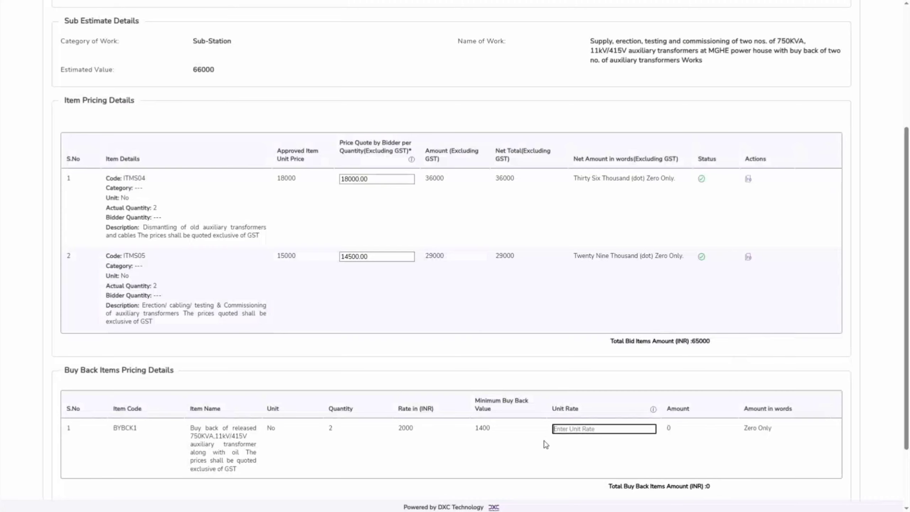
pyautogui.write('1500')
pyautogui.click(687, 474)
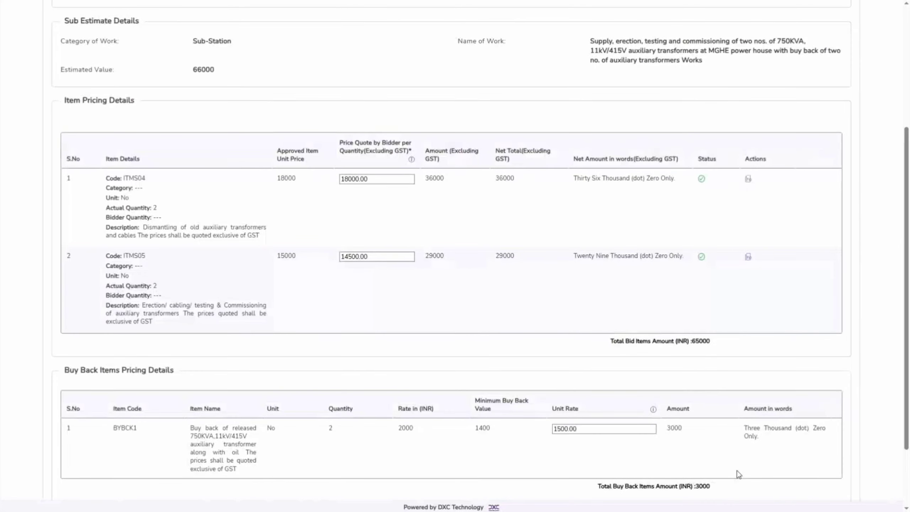
pyautogui.scroll(-3, 740, 473)
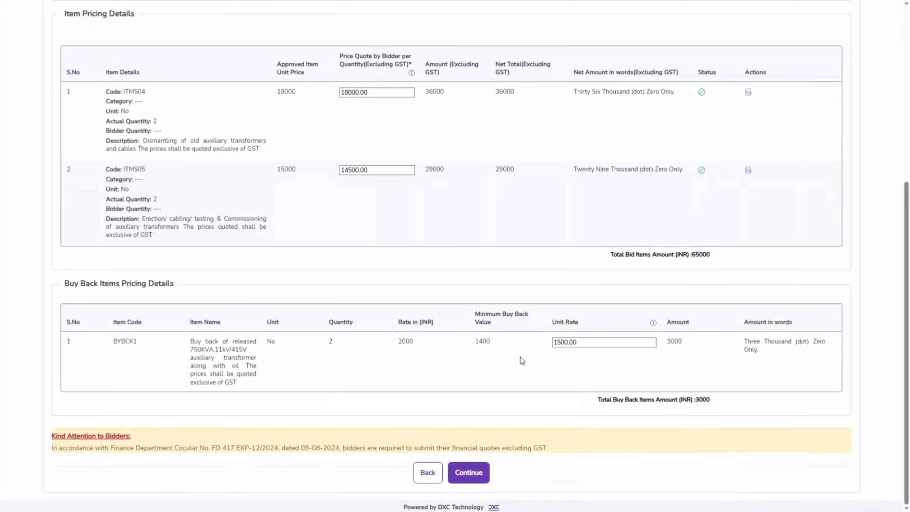
pyautogui.click(460, 472)
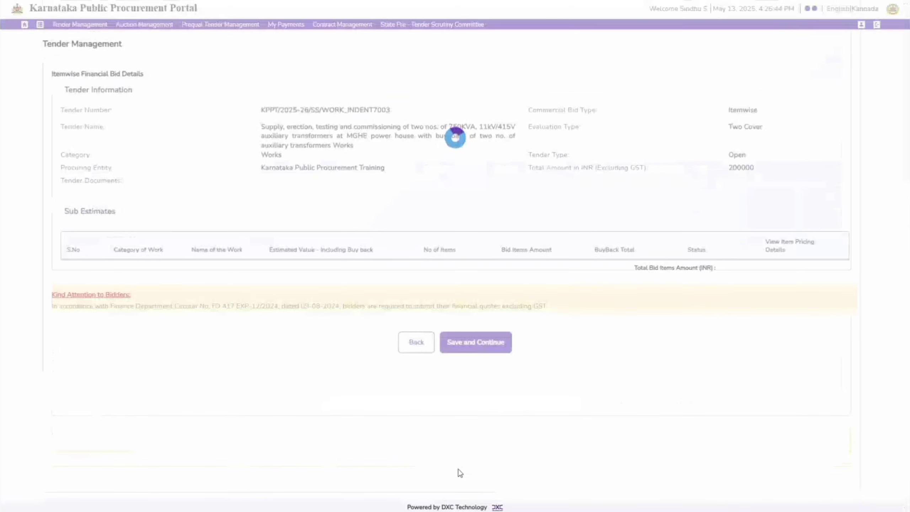
# Step: Check how the total bid amount is calculated and save the itemwise financial offer
pyautogui.scroll(-2, 458, 471)
pyautogui.moveTo(61, 424); pyautogui.dragTo(242, 441)
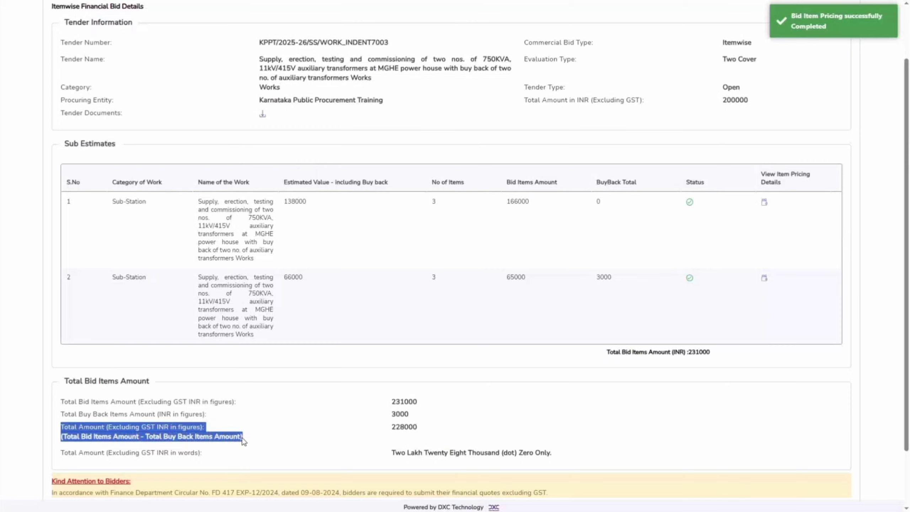
pyautogui.click(281, 444)
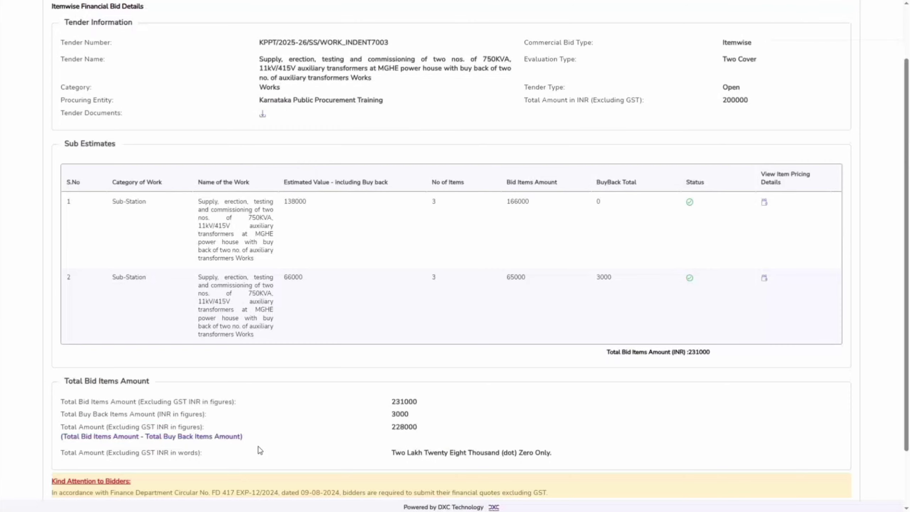
pyautogui.scroll(-2, 257, 453)
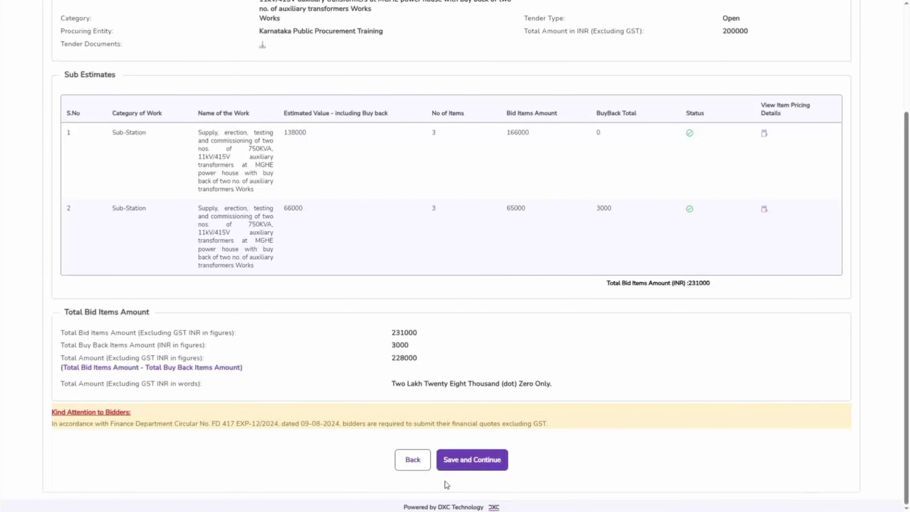
pyautogui.click(461, 456)
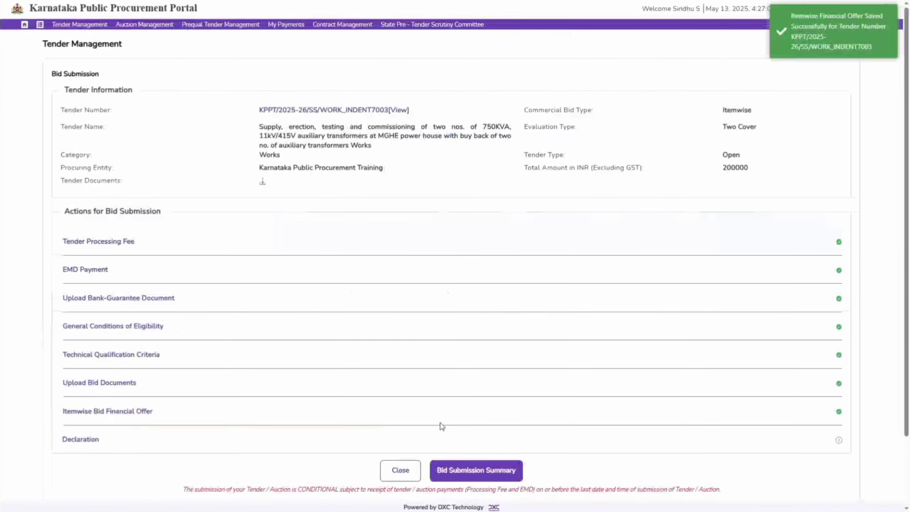
# Step: Open the bid Declaration, agree to the terms and conditions, and save it
pyautogui.click(82, 439)
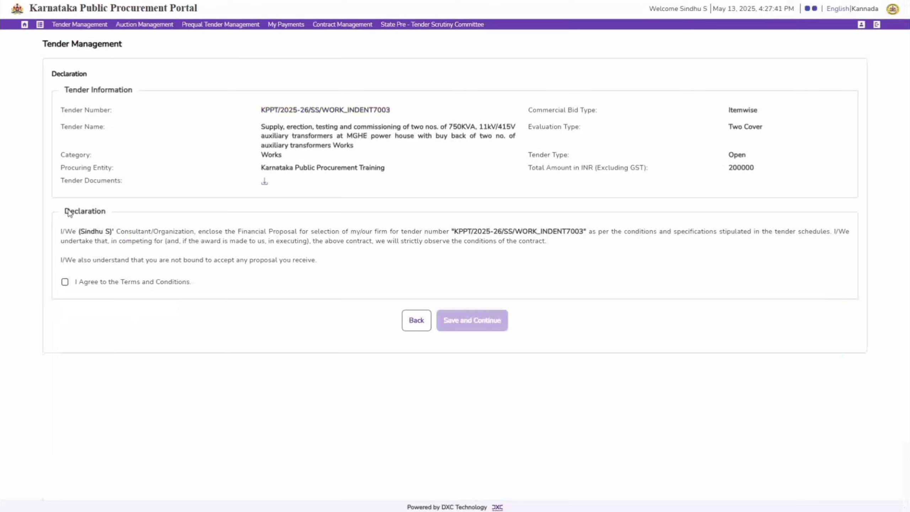
pyautogui.moveTo(68, 212); pyautogui.dragTo(118, 214)
pyautogui.click(150, 217)
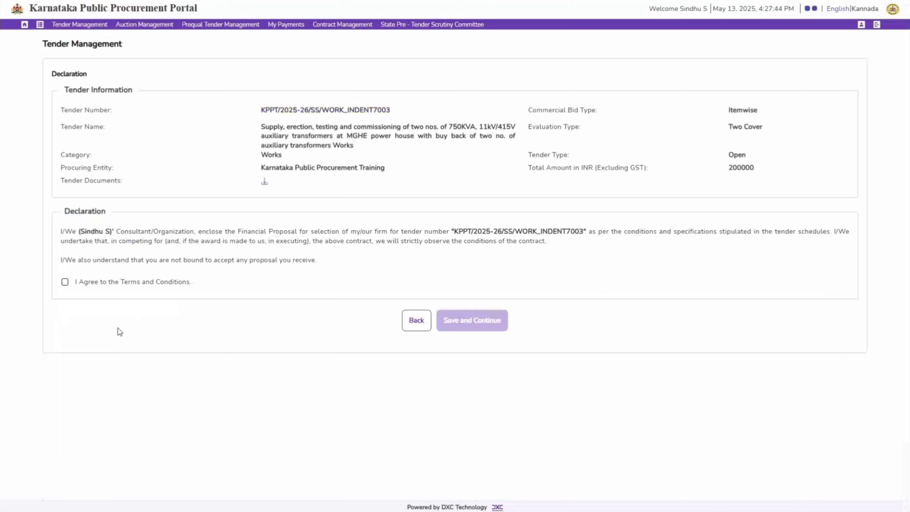
pyautogui.click(65, 282)
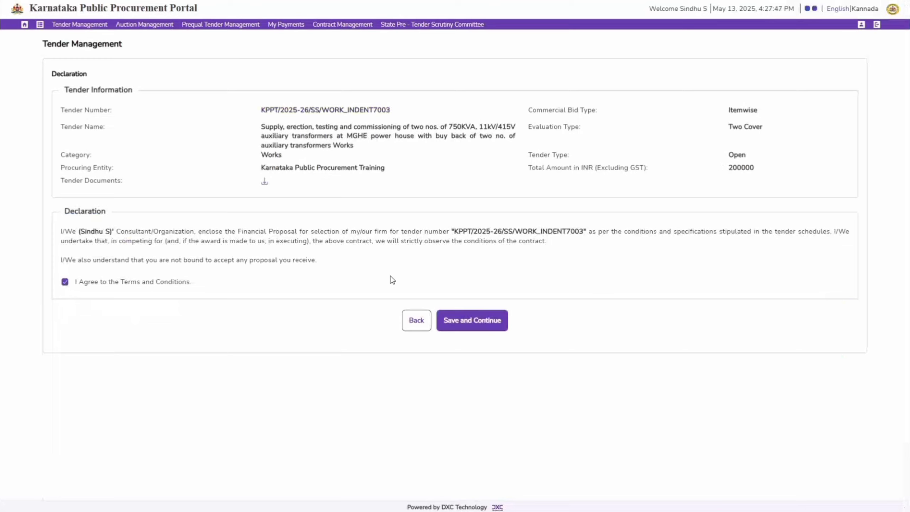
pyautogui.click(475, 323)
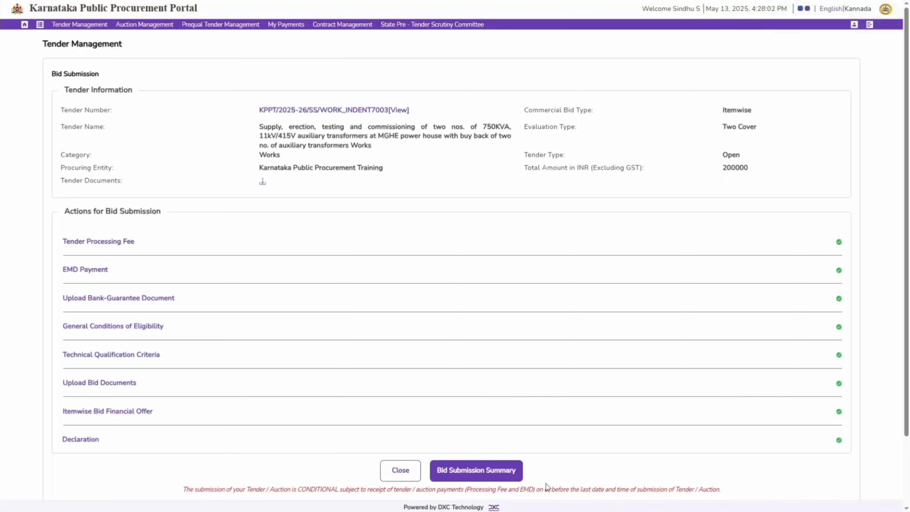
# Step: Open the bid submission summary and select the digital certificate for signing
pyautogui.click(489, 469)
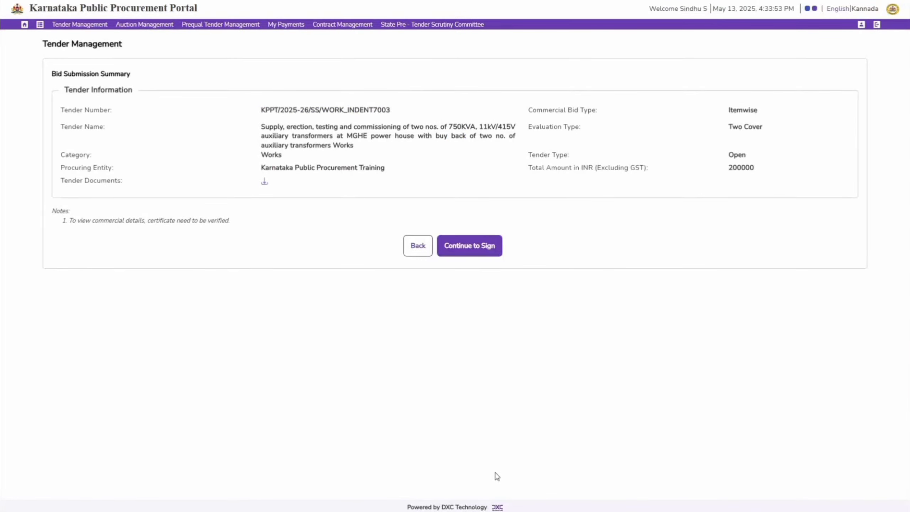
pyautogui.click(496, 254)
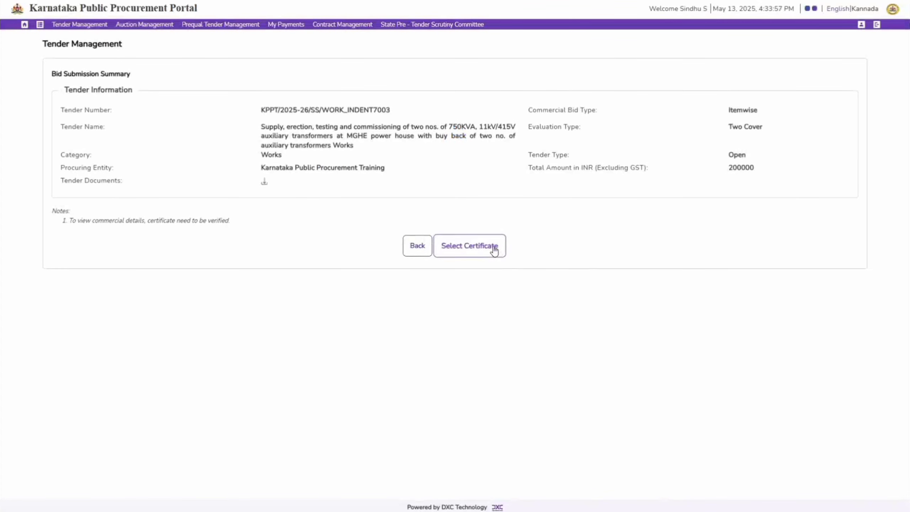
pyautogui.click(494, 250)
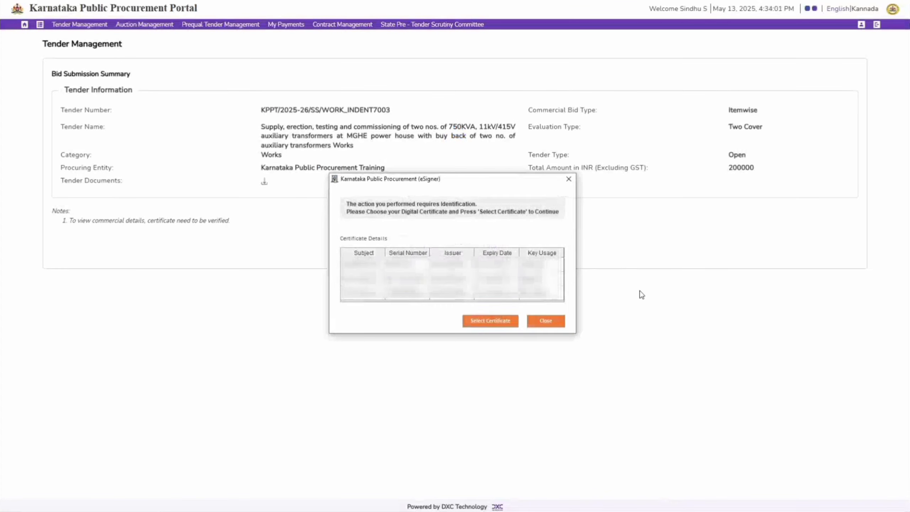
pyautogui.click(500, 325)
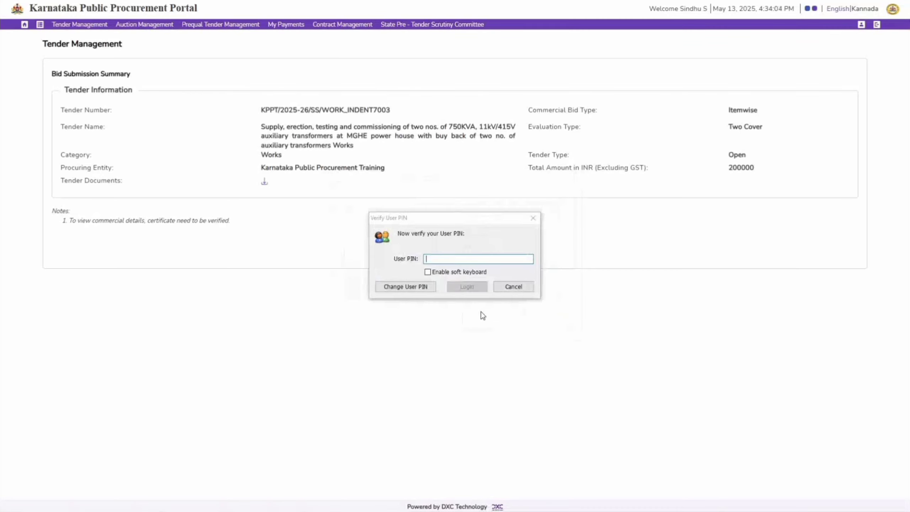
# Step: Verify the certificate with the user PIN, acknowledge the signing, and display the full bid submission summary
pyautogui.write('•••••••')
pyautogui.click(465, 286)
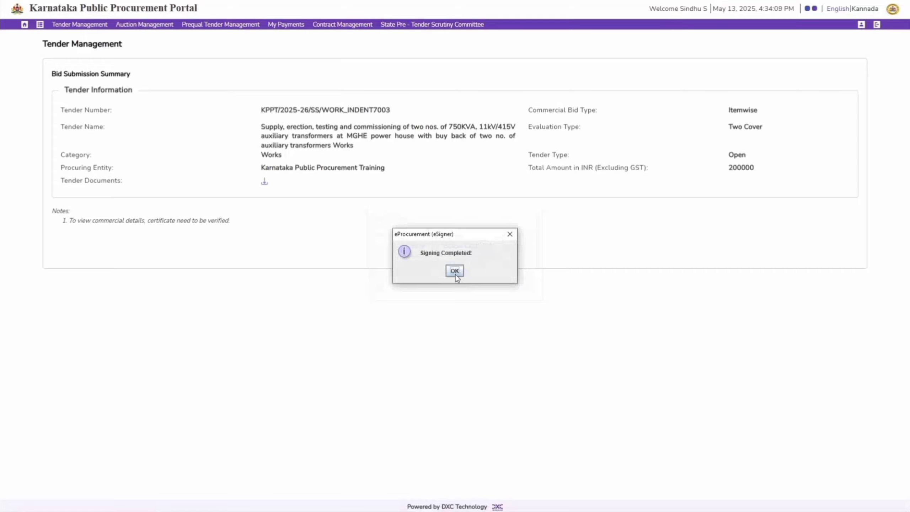
pyautogui.click(455, 270)
pyautogui.click(472, 253)
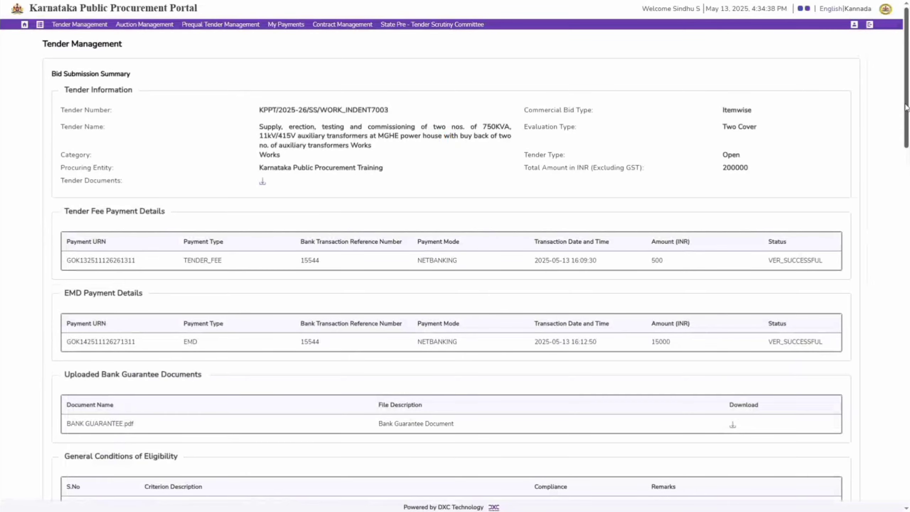
# Step: Generate a PDF of the bid submission summary and proceed to signing and submitting the bid
pyautogui.moveTo(905, 108); pyautogui.dragTo(905, 482)
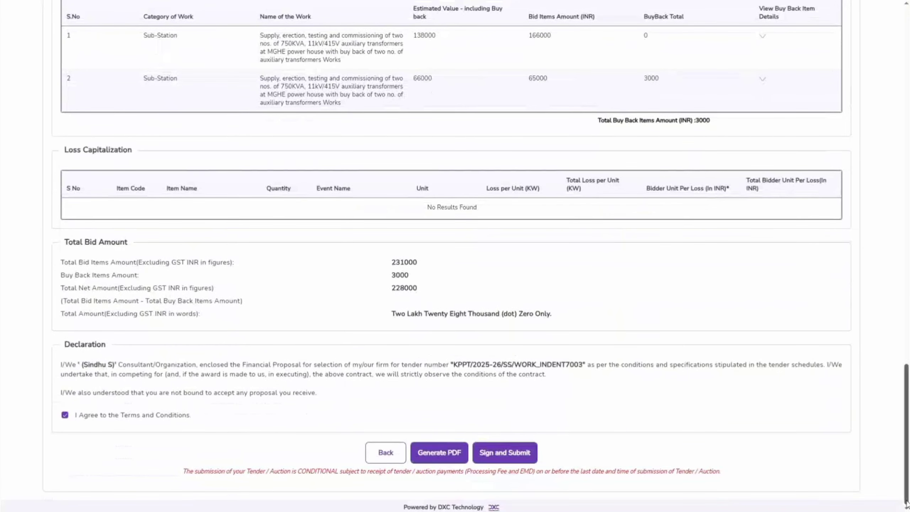
pyautogui.click(439, 452)
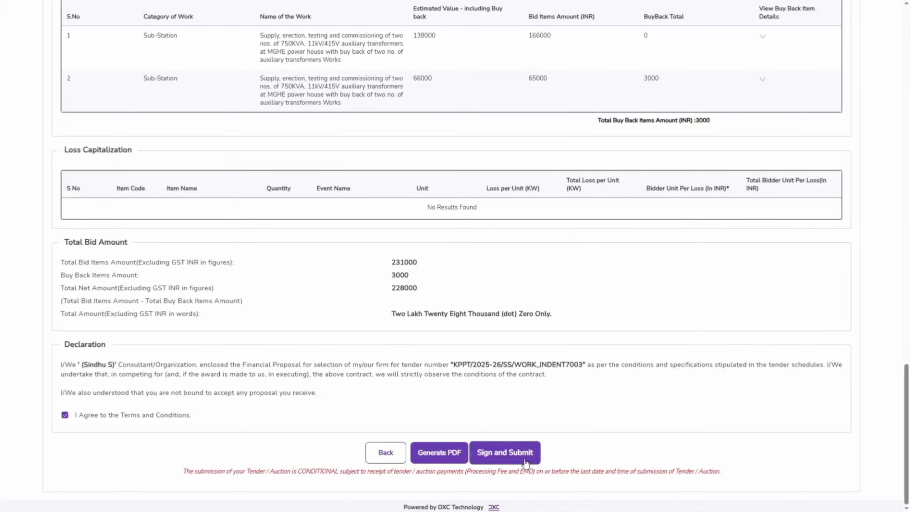
pyautogui.click(525, 461)
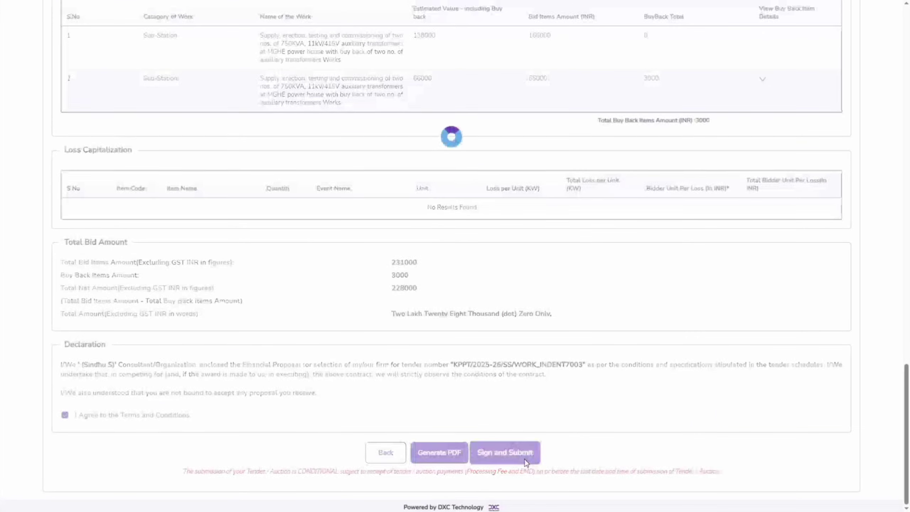
# Step: Sign and encrypt the bid with the digital certificate, verifying it with the user PIN
pyautogui.scroll(-2, 531, 458)
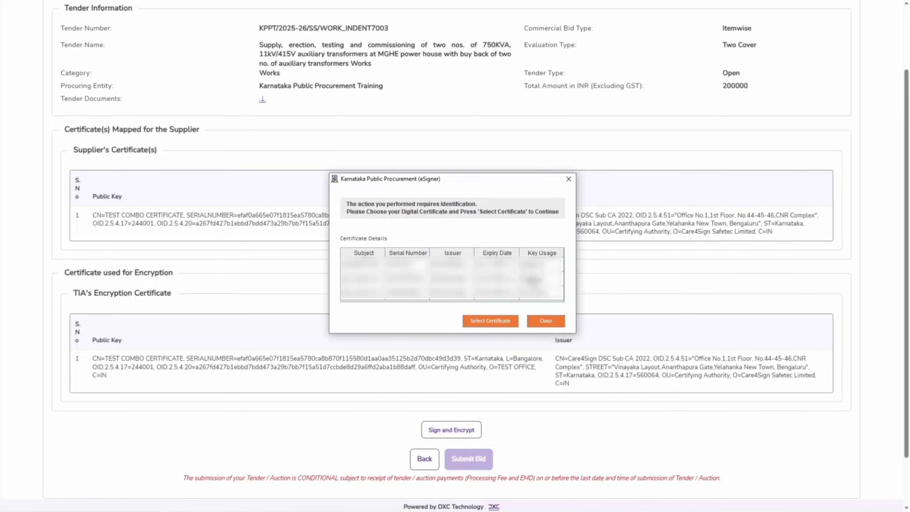
pyautogui.click(531, 280)
pyautogui.click(503, 323)
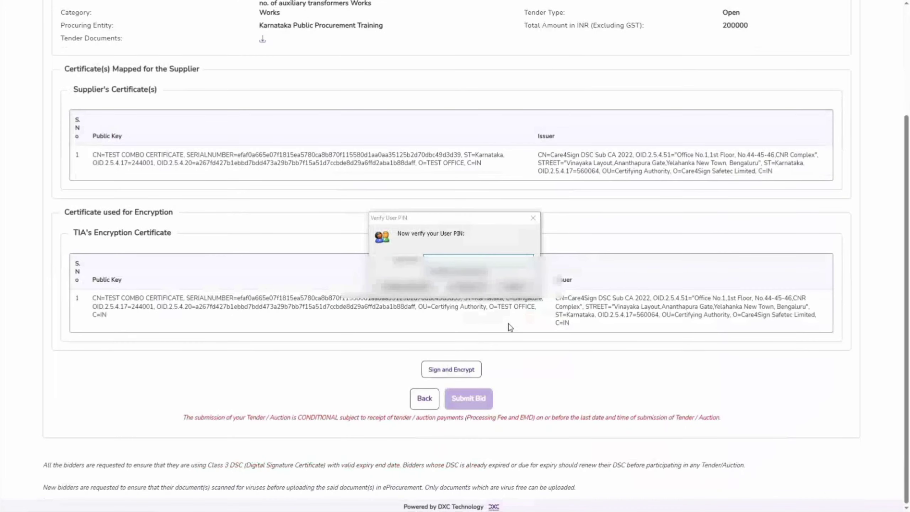
pyautogui.write('********')
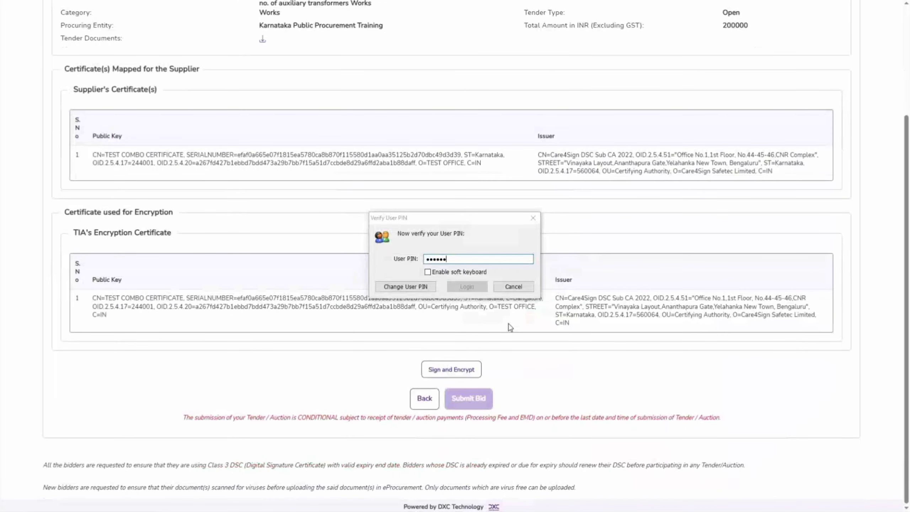
pyautogui.click(467, 287)
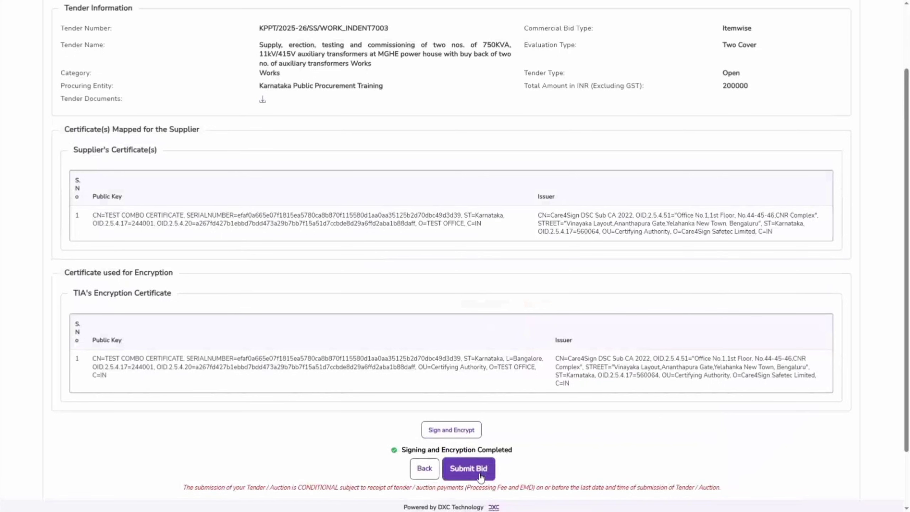
# Step: Submit the signed and encrypted bid and read the submission confirmation
pyautogui.click(468, 469)
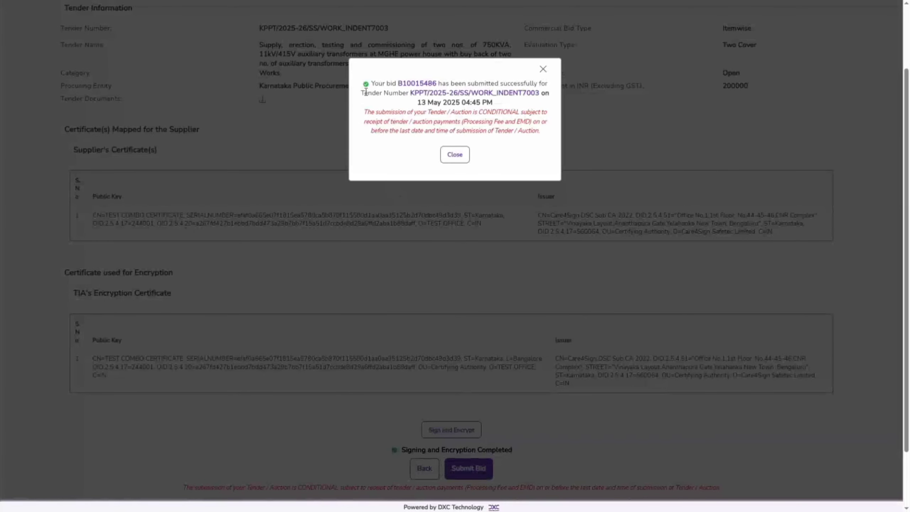
pyautogui.moveTo(373, 85); pyautogui.dragTo(541, 133)
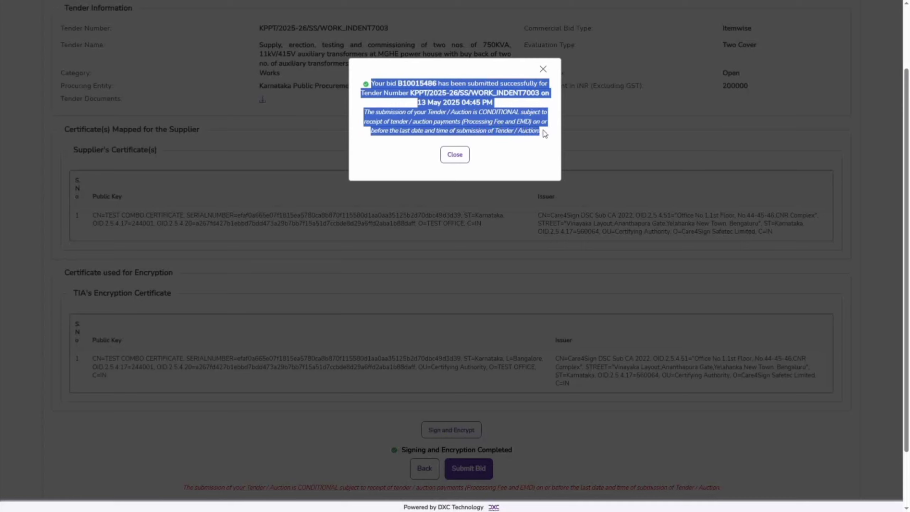